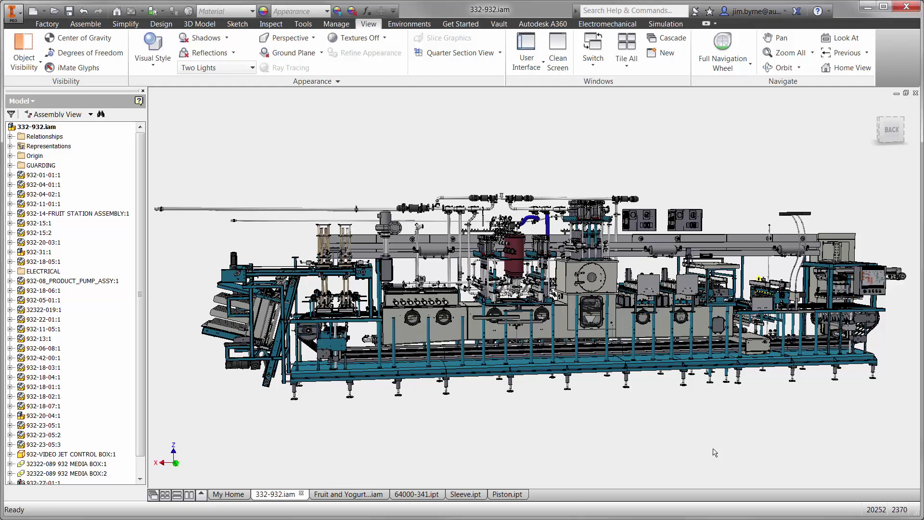
Zoom in, hide the front guard panel to reveal the fillers, and close 332-932.iam
scroll(714, 452, "up", 5)
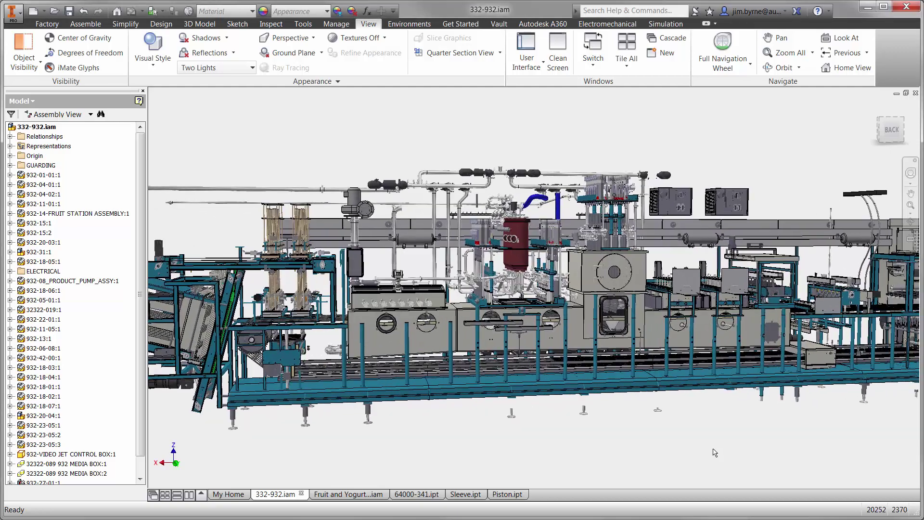
scroll(715, 452, "up", 6)
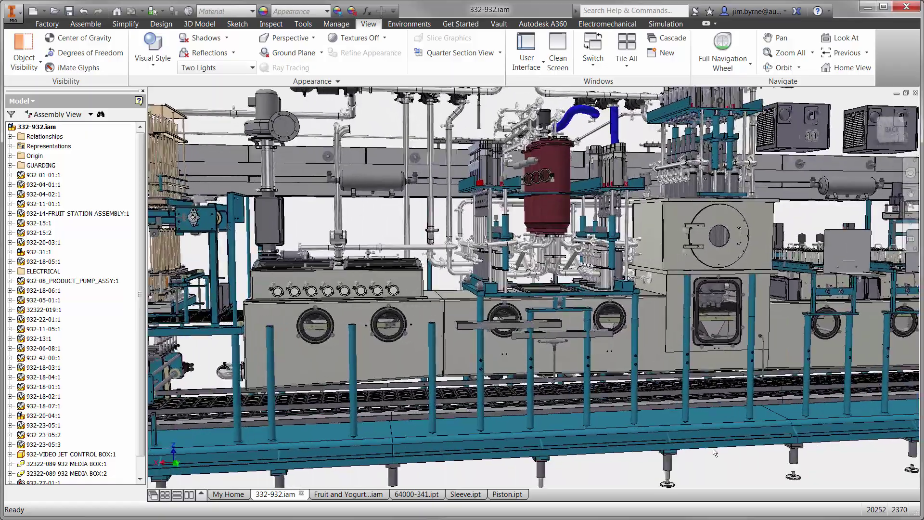
scroll(714, 453, "up", 3)
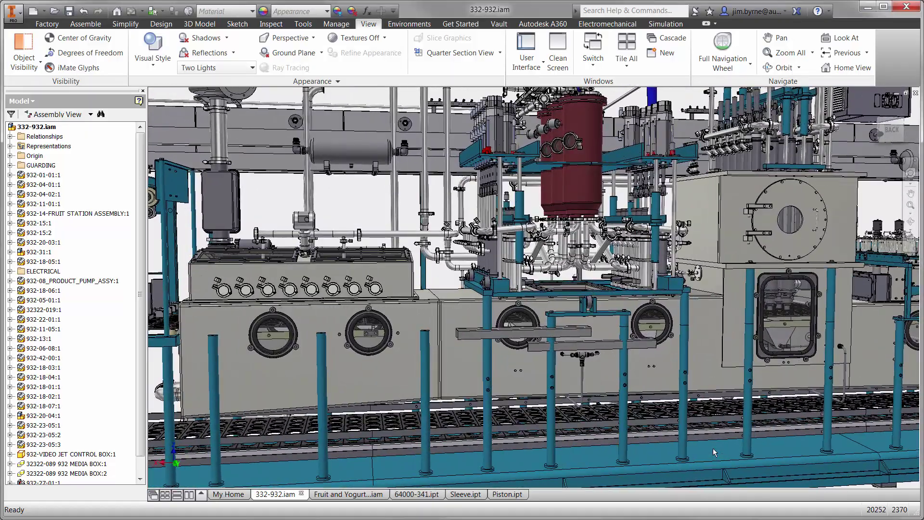
scroll(714, 453, "up", 5)
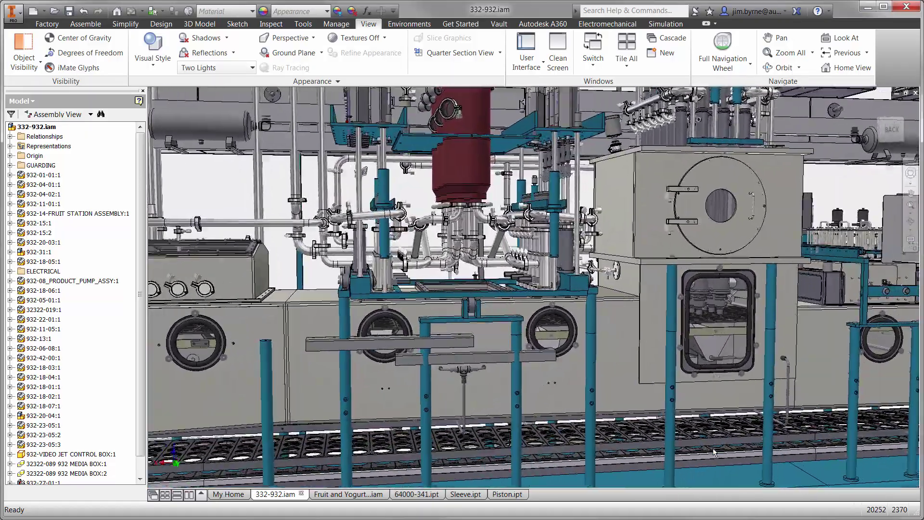
scroll(714, 452, "up", 5)
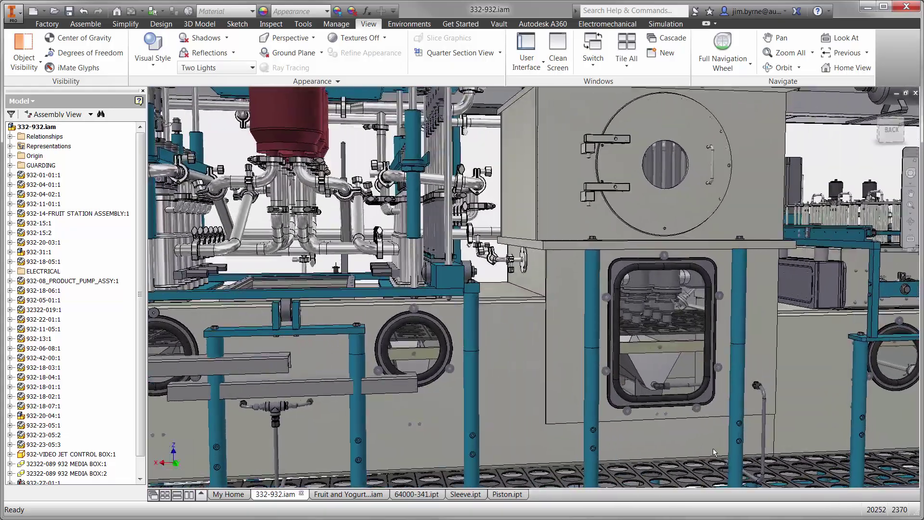
scroll(712, 450, "up", 5)
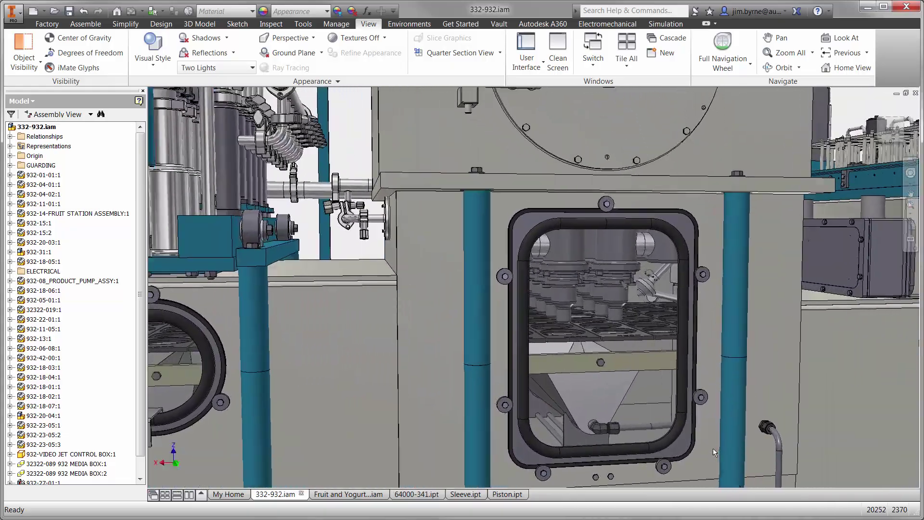
scroll(712, 450, "up", 5)
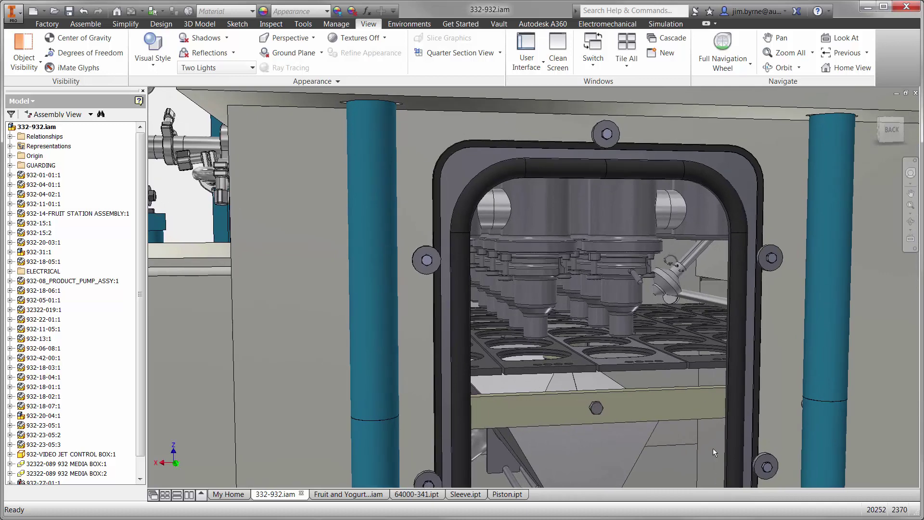
scroll(712, 449, "up", 1)
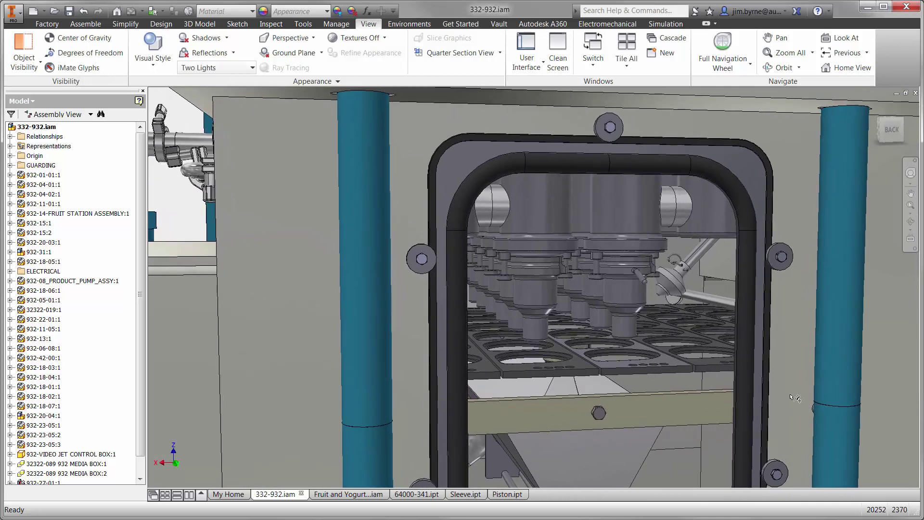
right_click(799, 368)
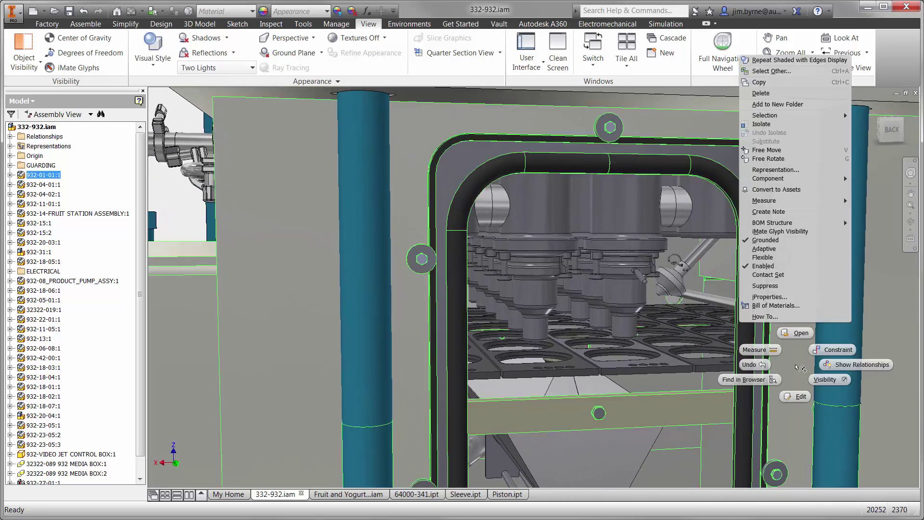
left_click(819, 380)
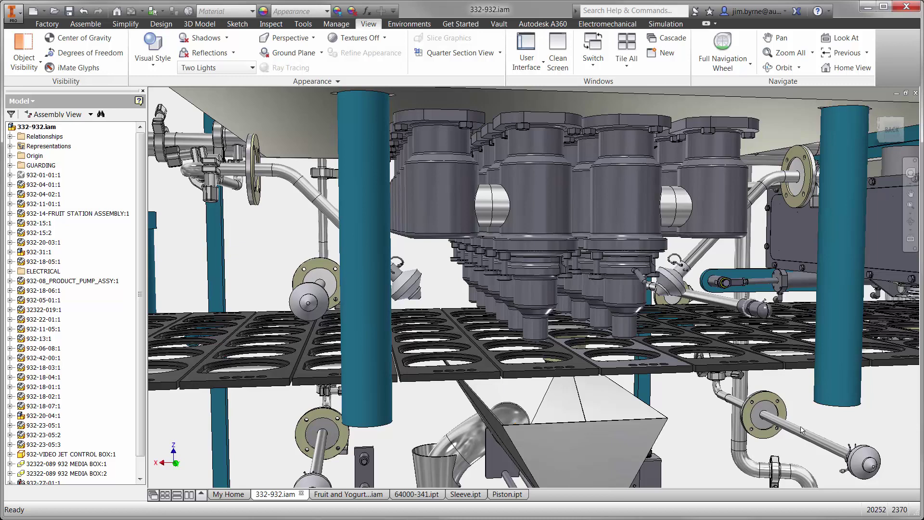
left_click(301, 494)
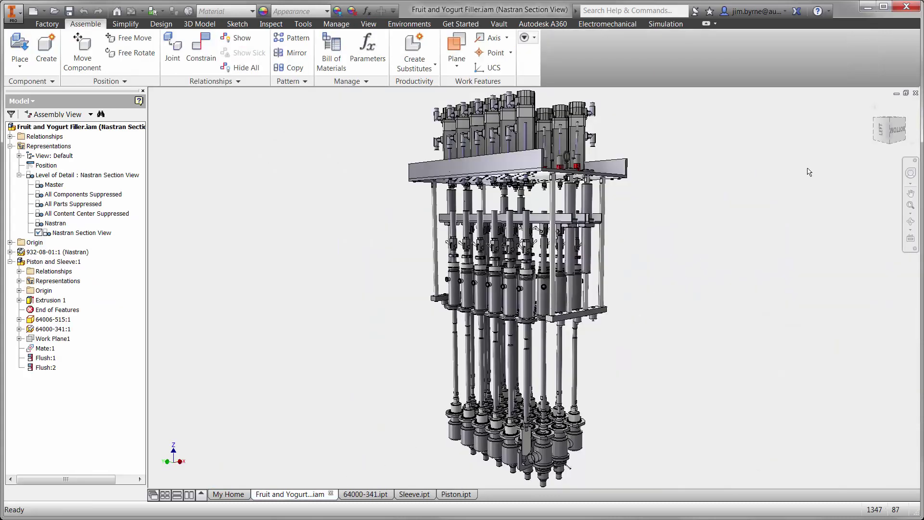
Activate the Nastran level of detail and fit the sectioned piston and sleeve in view
left_click(874, 110)
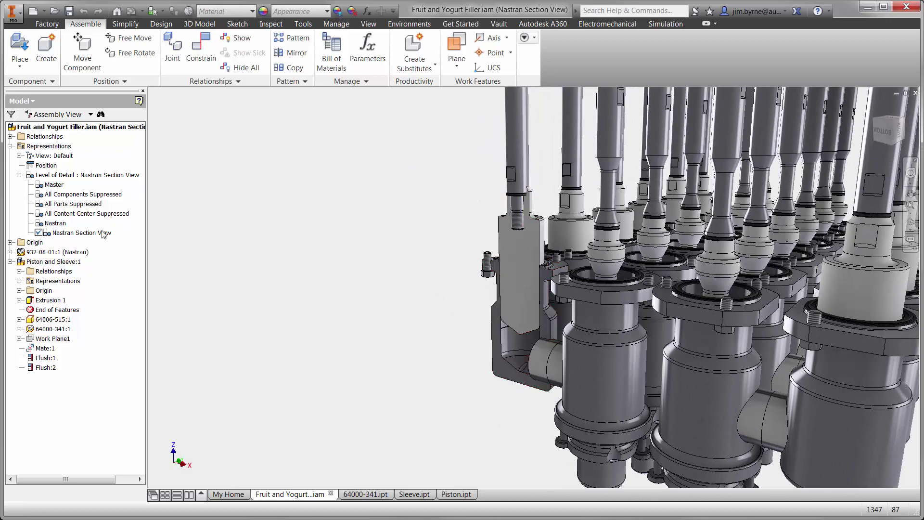
double_click(64, 224)
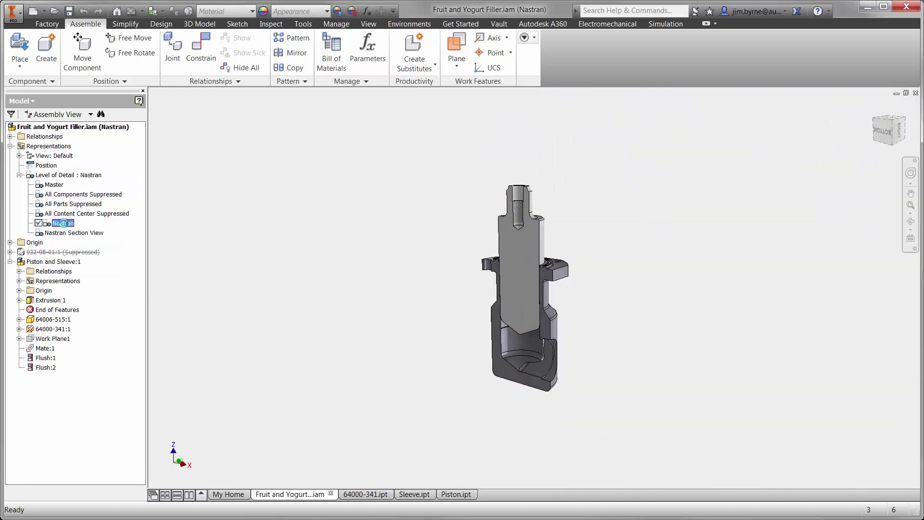
key("Home")
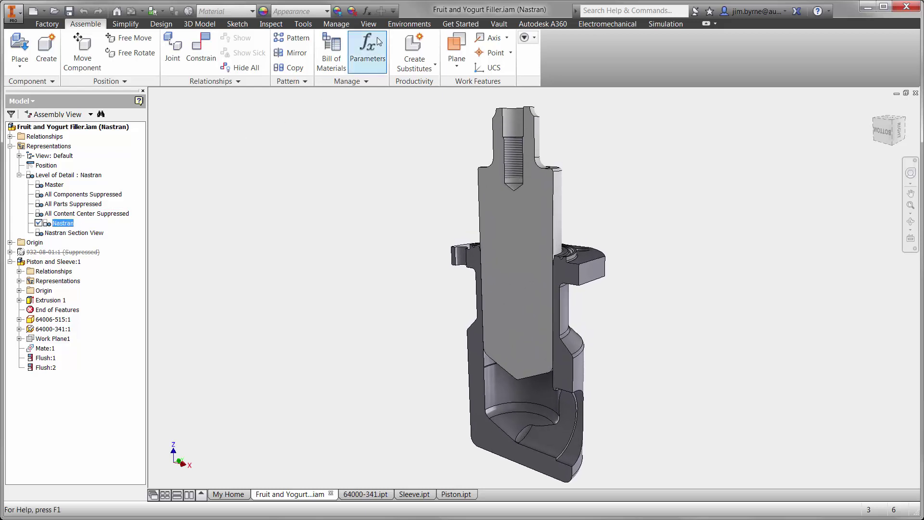
left_click(409, 23)
Launch Nastran In-CAD and review the sleeve's 316SS material properties
left_click(223, 61)
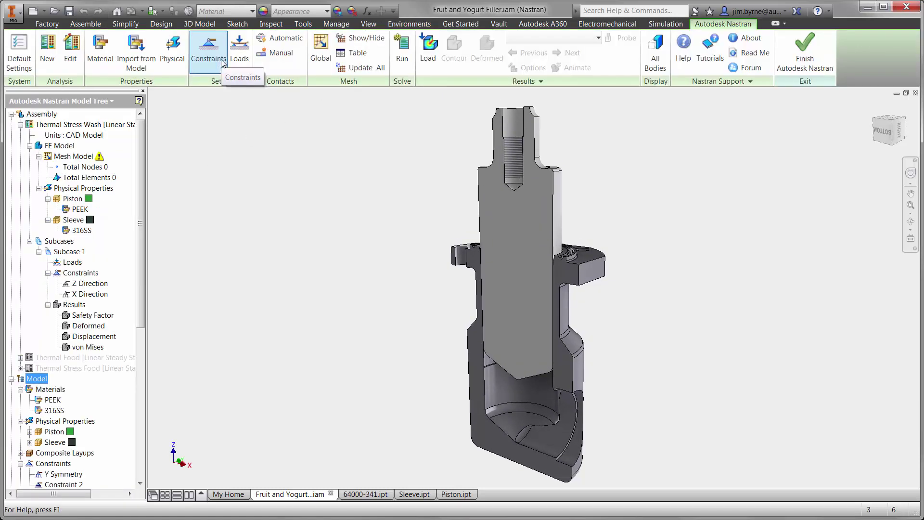
right_click(88, 231)
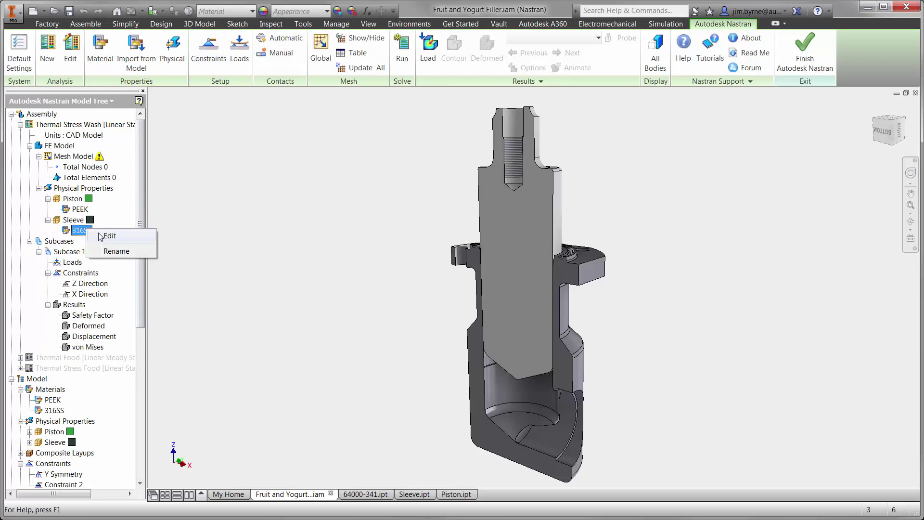
left_click(100, 236)
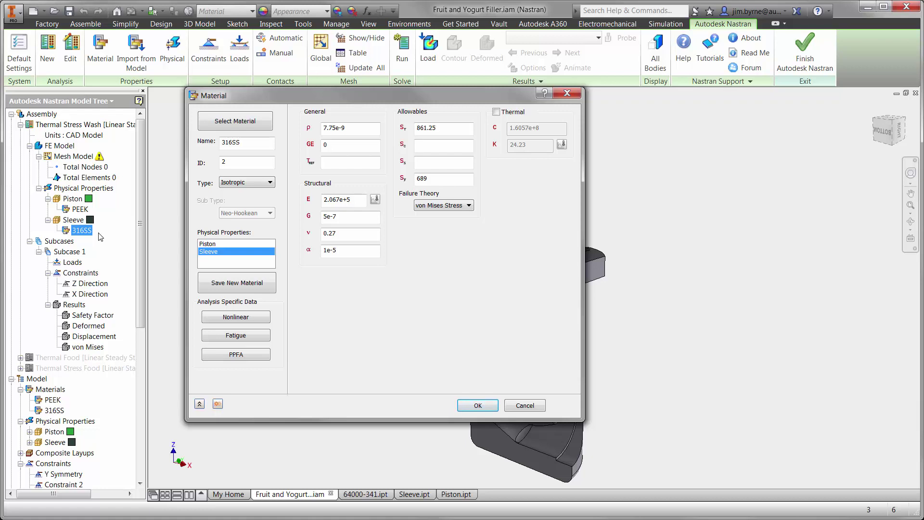
left_click(475, 405)
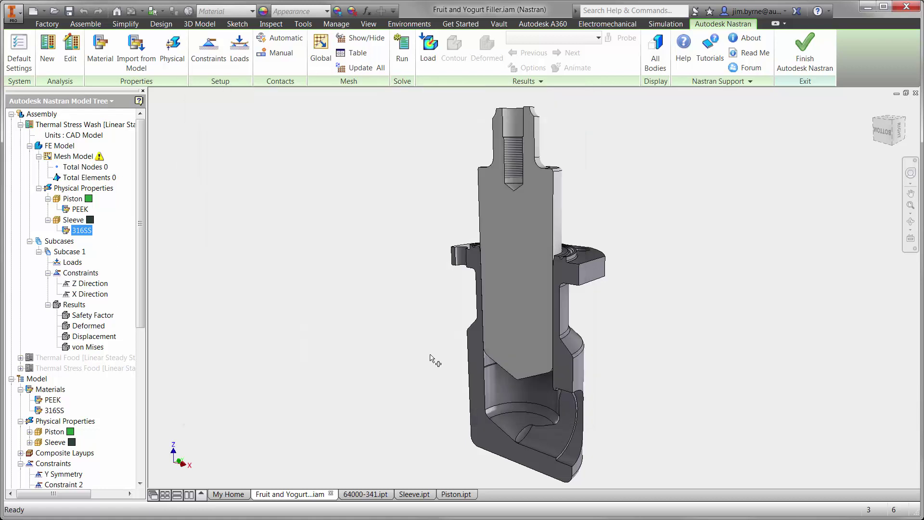
Add Constraint 5 applying Y-symmetry (Ty, Rx, Rz) to the four section faces
left_click(221, 61)
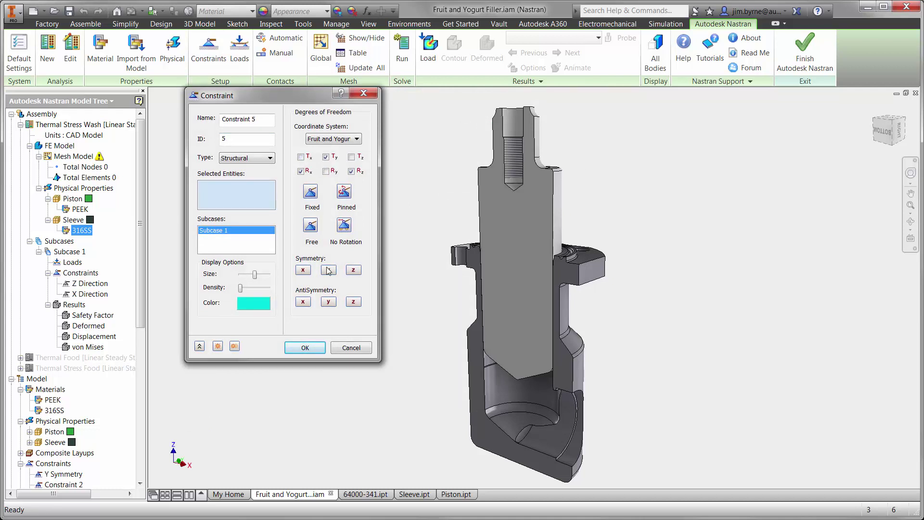
left_click(513, 290)
left_click(564, 275)
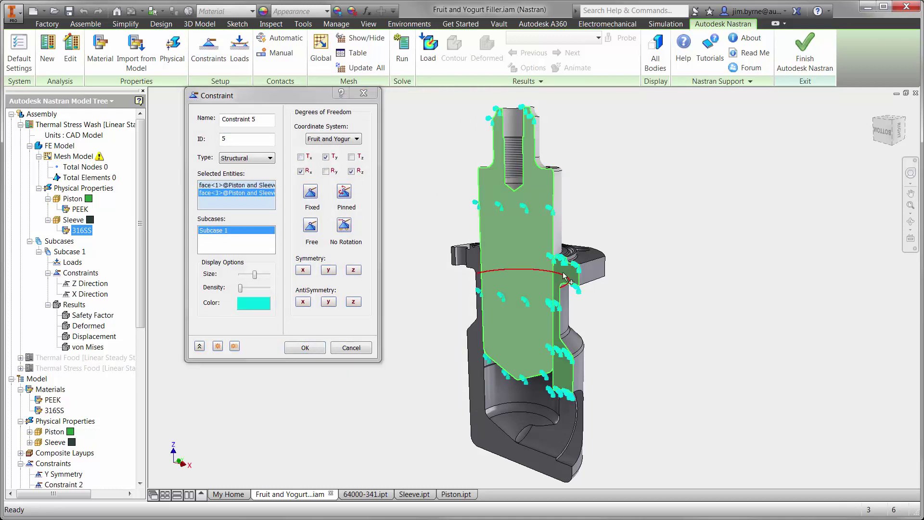
left_click(466, 280)
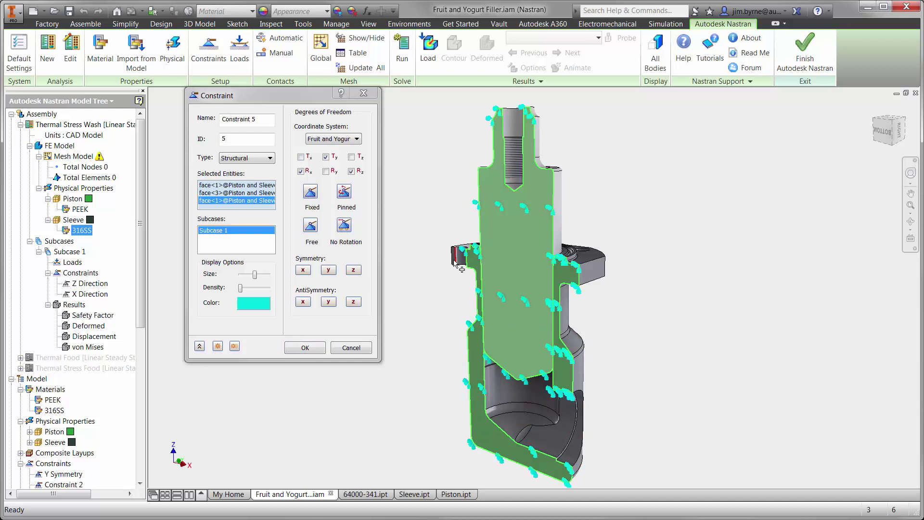
left_click(455, 263)
left_click(305, 347)
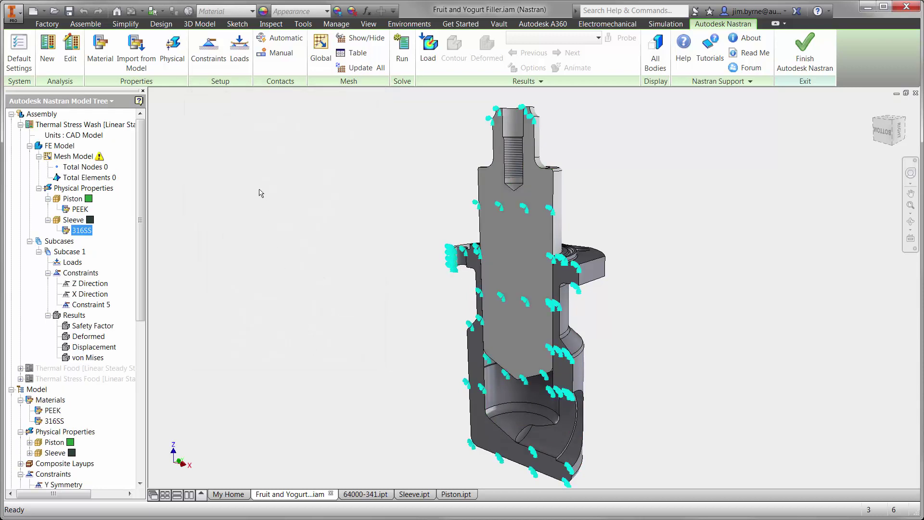
left_click(243, 62)
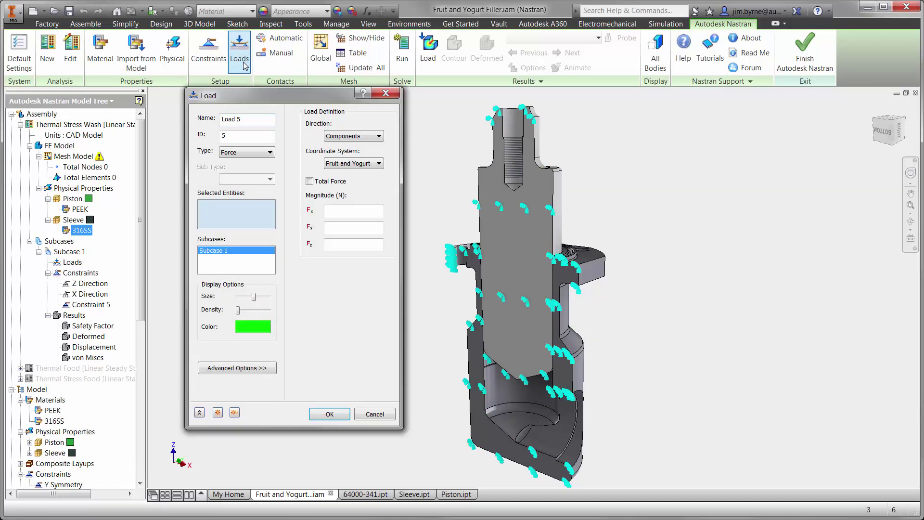
Add Load 5, an initial temperature of 294 K
left_click(248, 153)
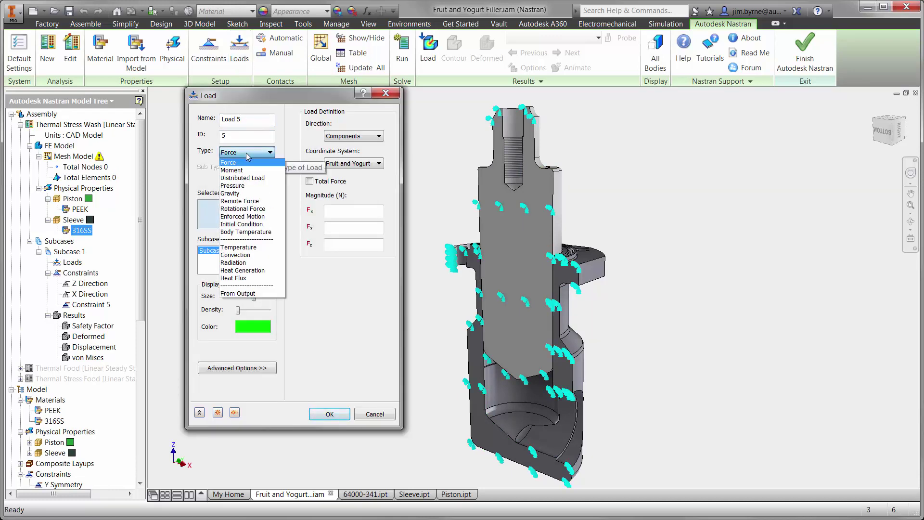
left_click(243, 223)
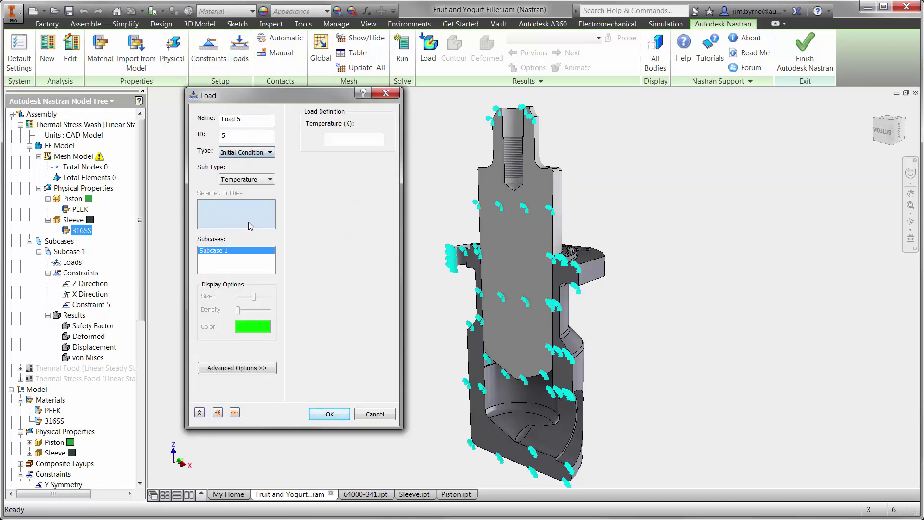
left_click(337, 139)
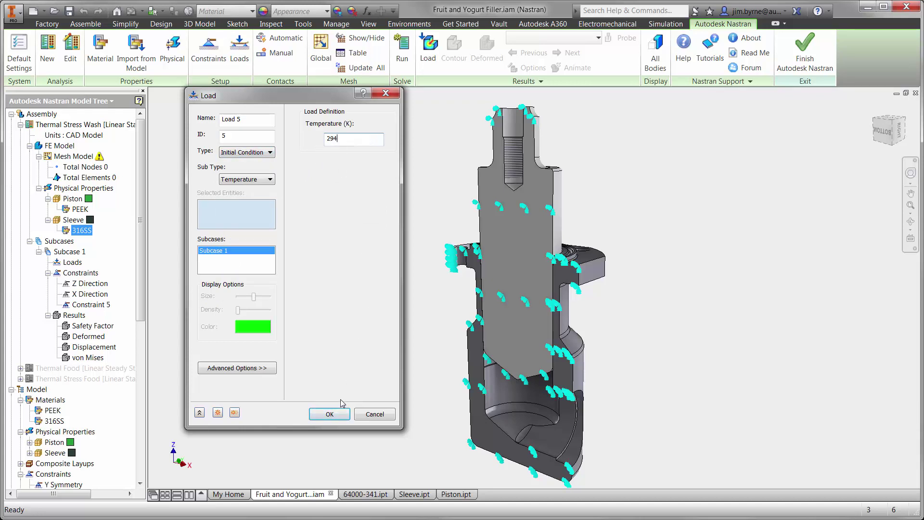
left_click(330, 415)
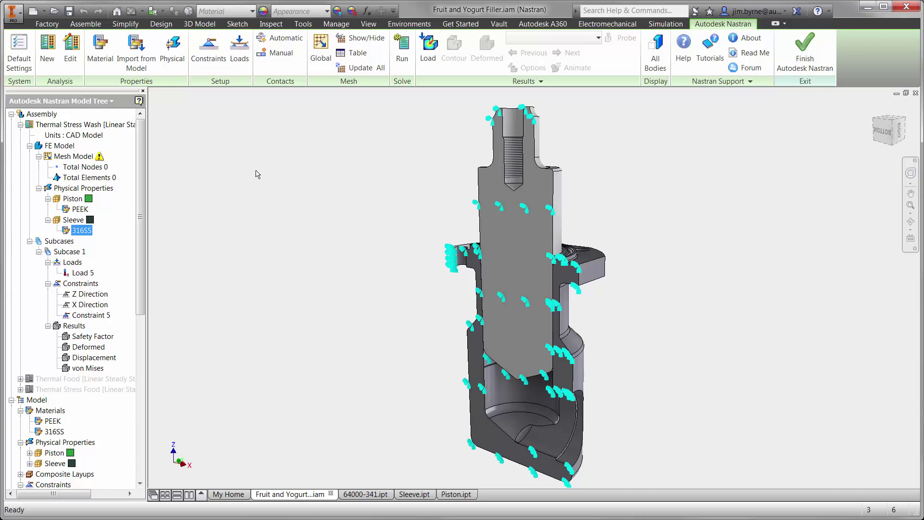
Add Load 6, a body temperature of 350 K
left_click(239, 48)
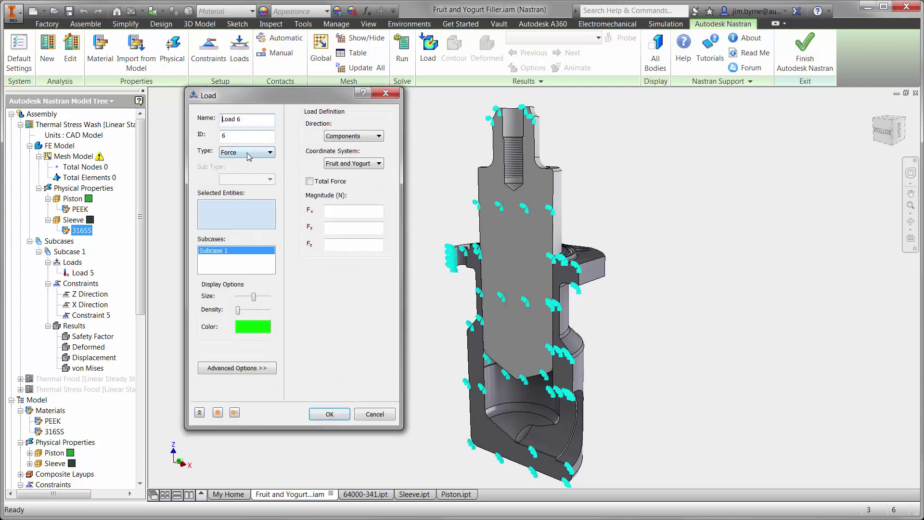
left_click(249, 152)
left_click(245, 237)
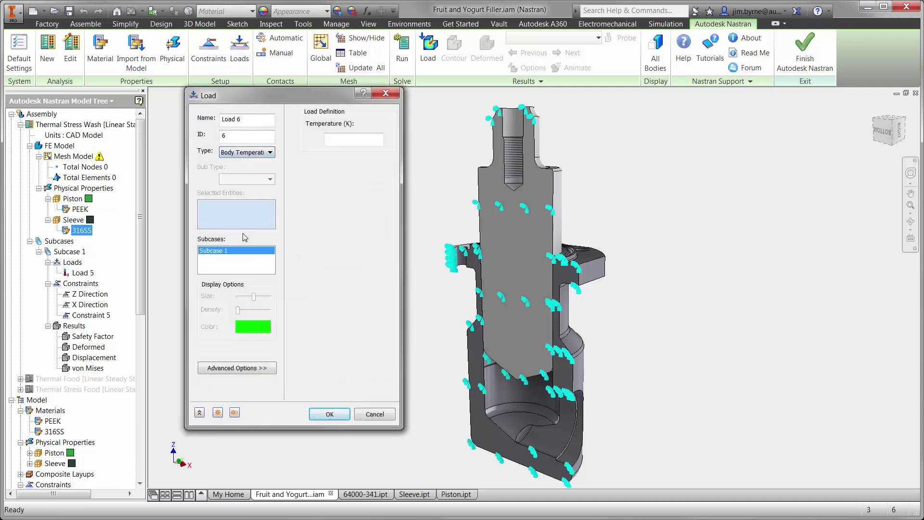
left_click(344, 137)
left_click(329, 414)
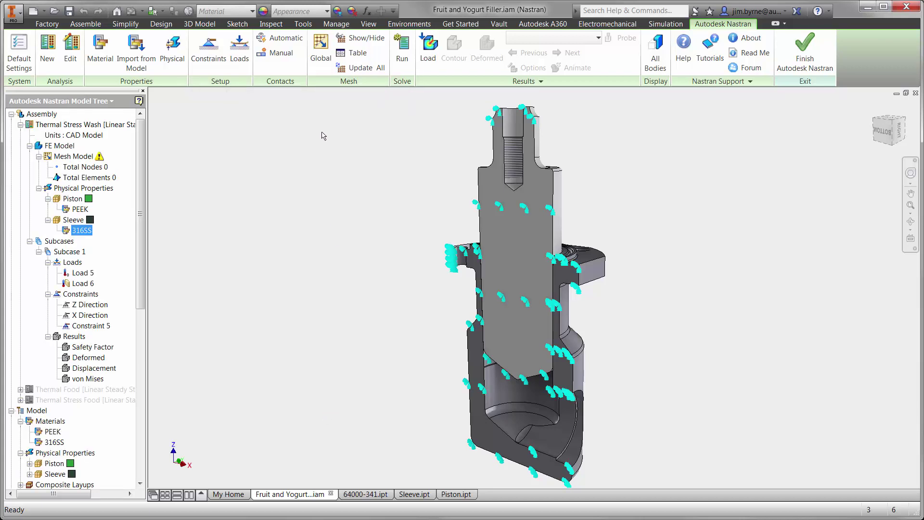
left_click(279, 54)
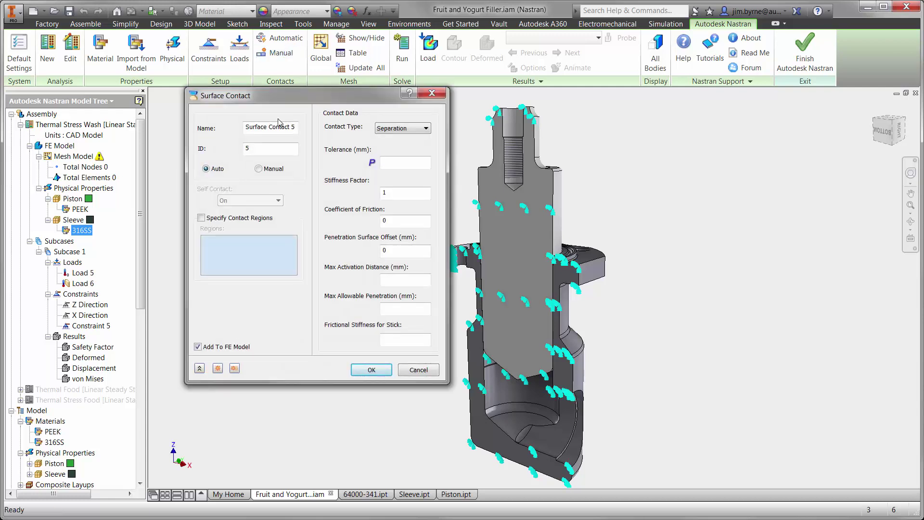
Define a Sliding / No Separation contact between piston and sleeve faces, activation distance 0.25
left_click(201, 218)
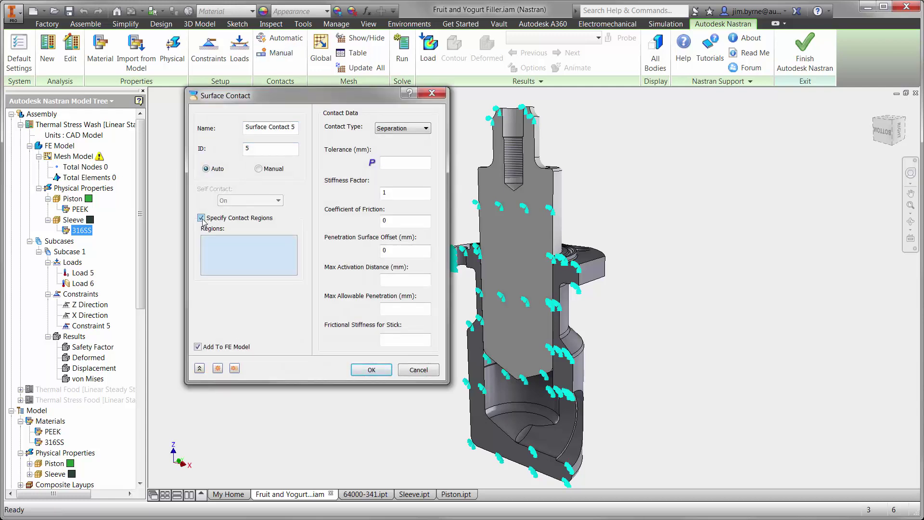
left_click(507, 245)
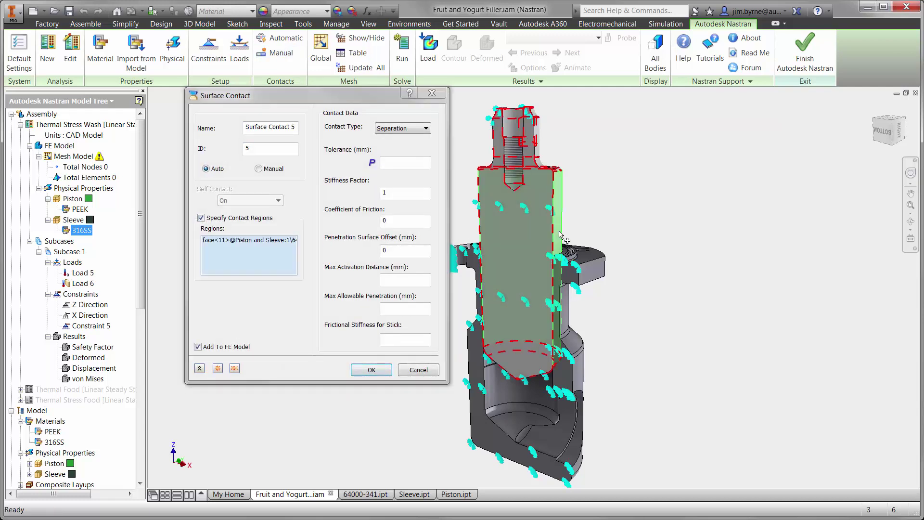
left_click(489, 363)
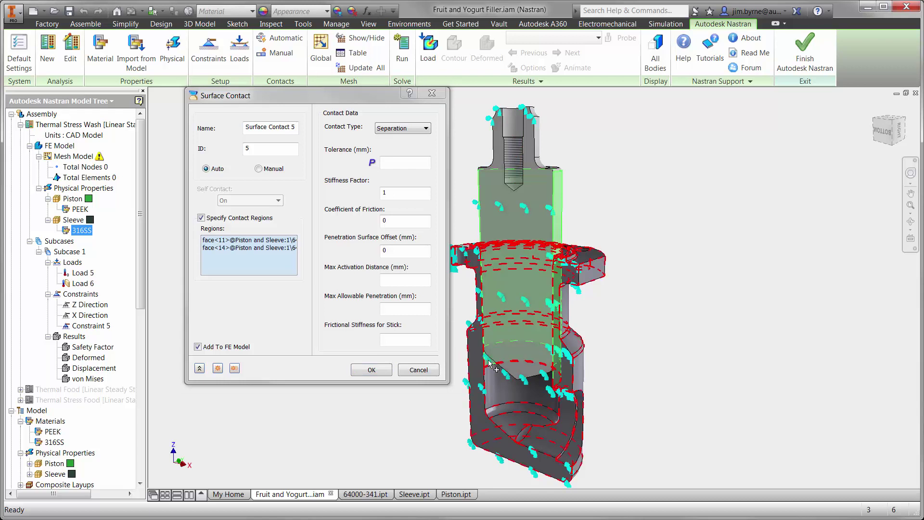
left_click(394, 128)
left_click(392, 154)
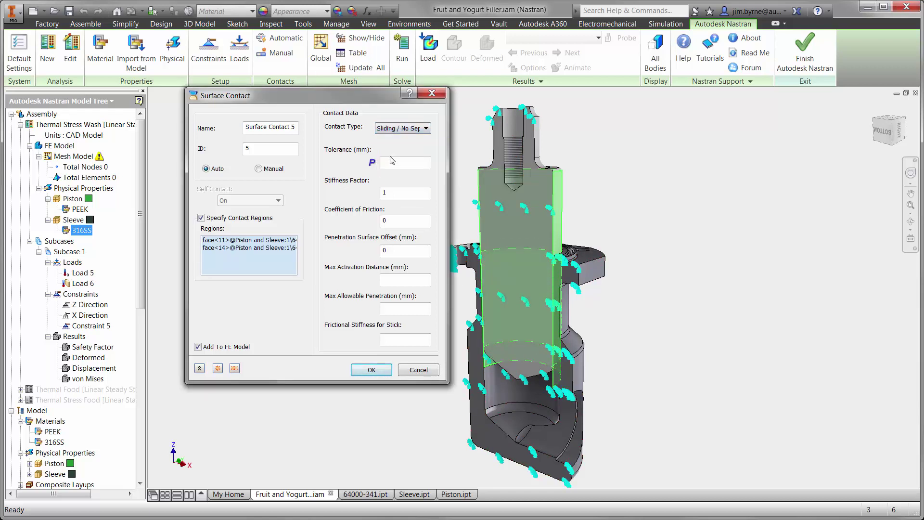
left_click(392, 278)
type("0.25")
left_click(373, 370)
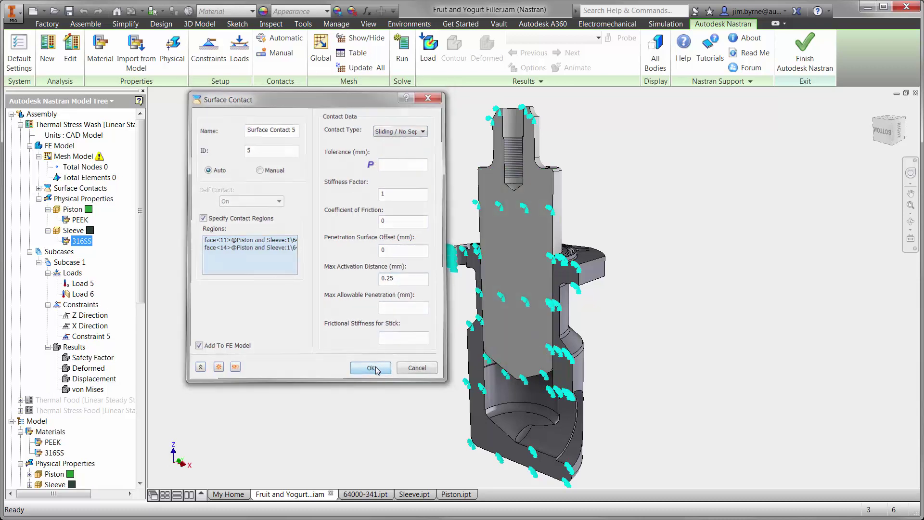
Update the mesh (94968 nodes, 56994 elements) and run the thermal stress solution
left_click(362, 69)
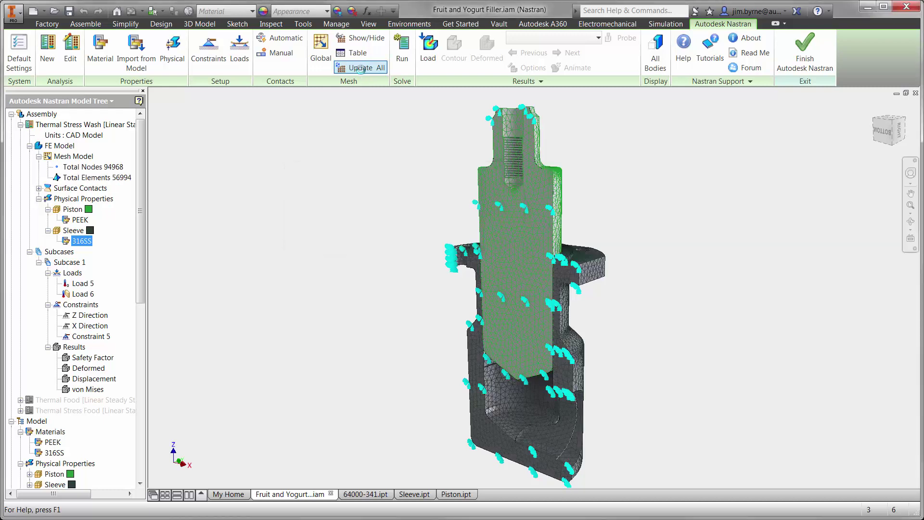
left_click(402, 57)
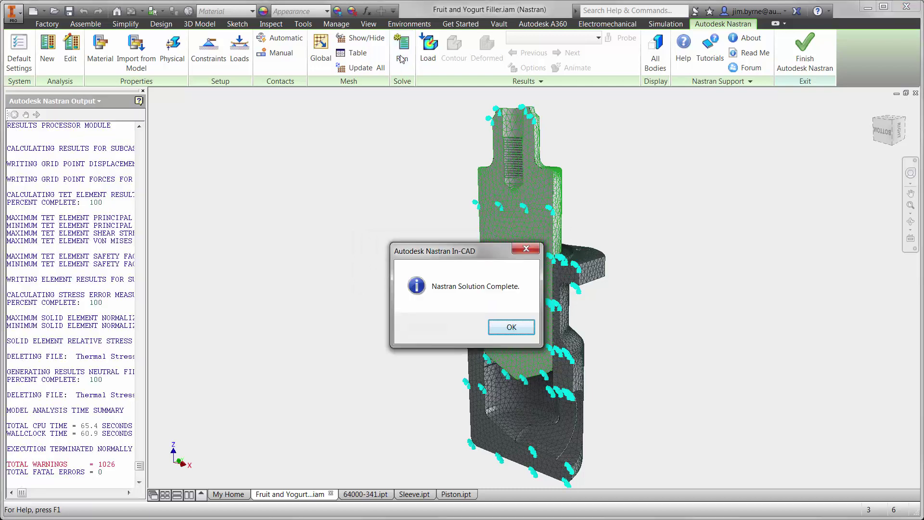
Plot the TX displacement contour
left_click(517, 327)
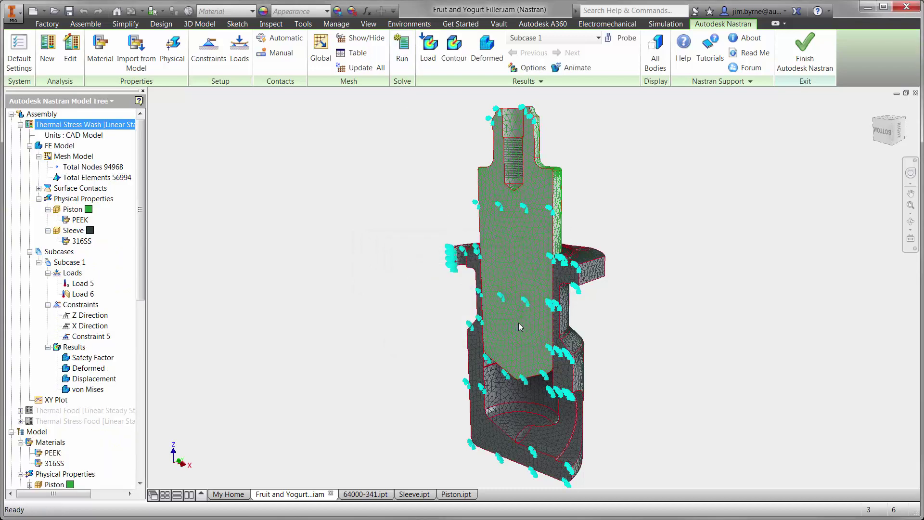
right_click(102, 378)
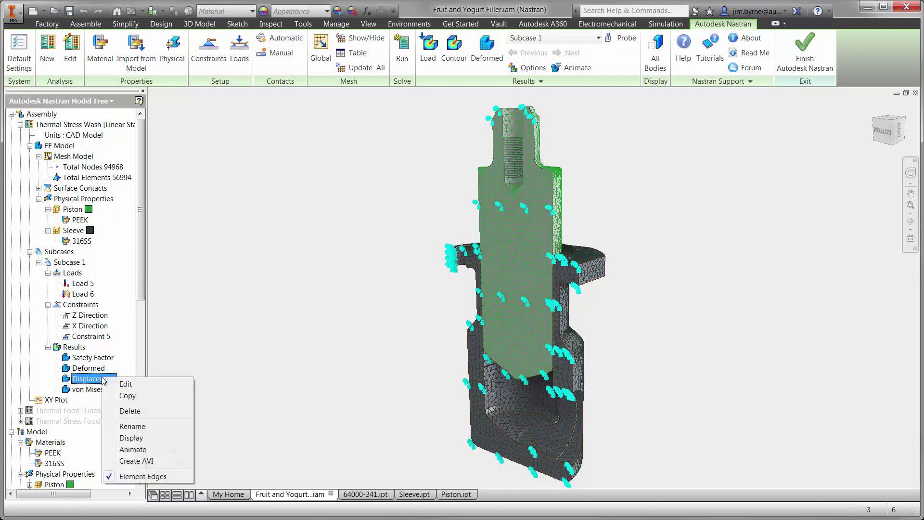
left_click(120, 384)
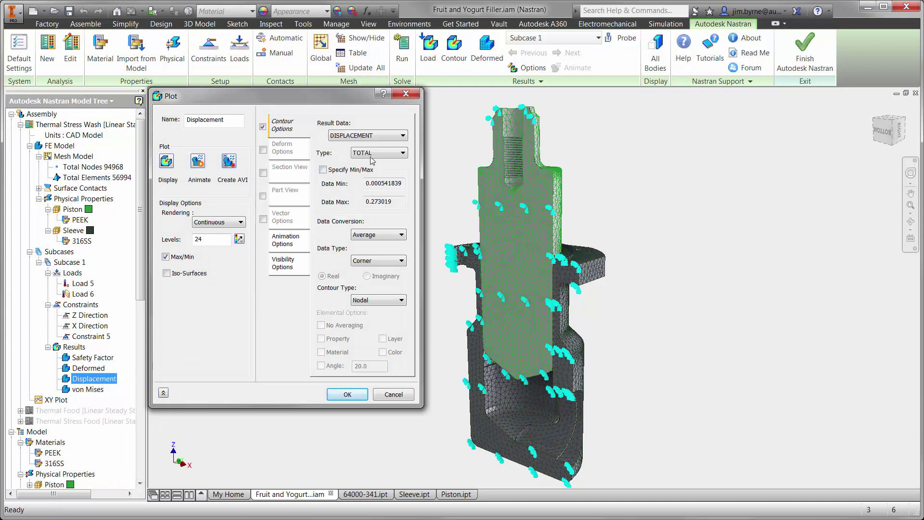
left_click(374, 154)
left_click(356, 171)
left_click(166, 162)
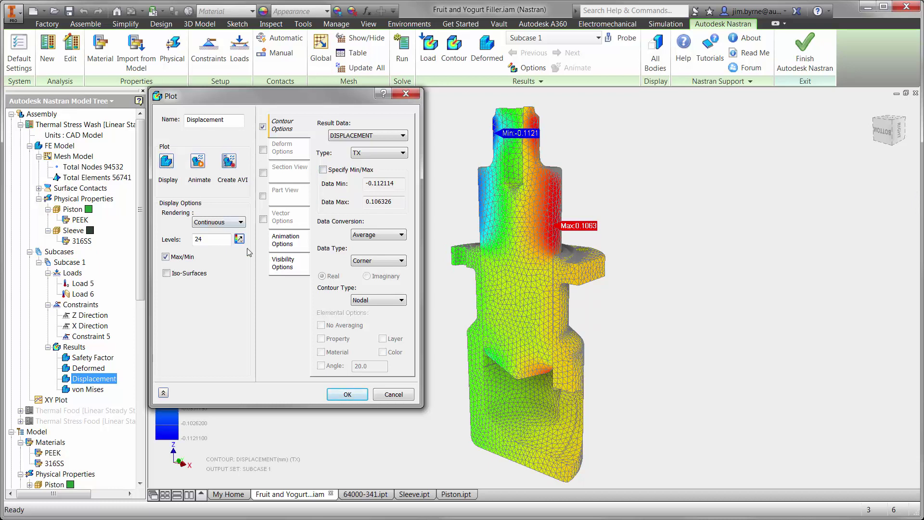
left_click(348, 395)
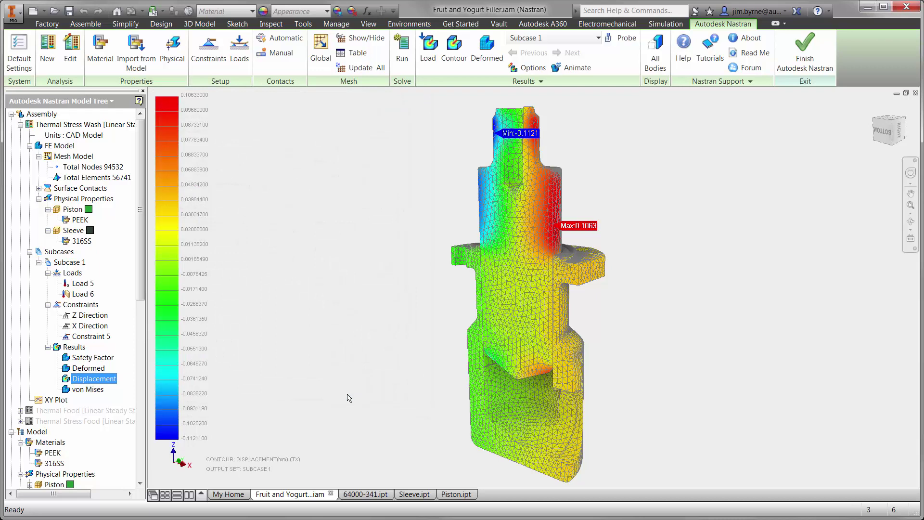
Display the von Mises stress contour, peaking at 217.74
right_click(93, 392)
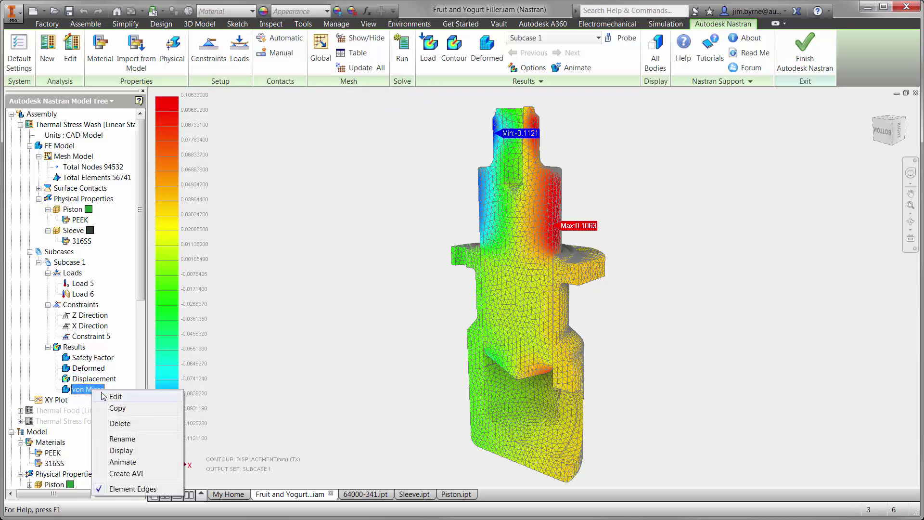
left_click(112, 399)
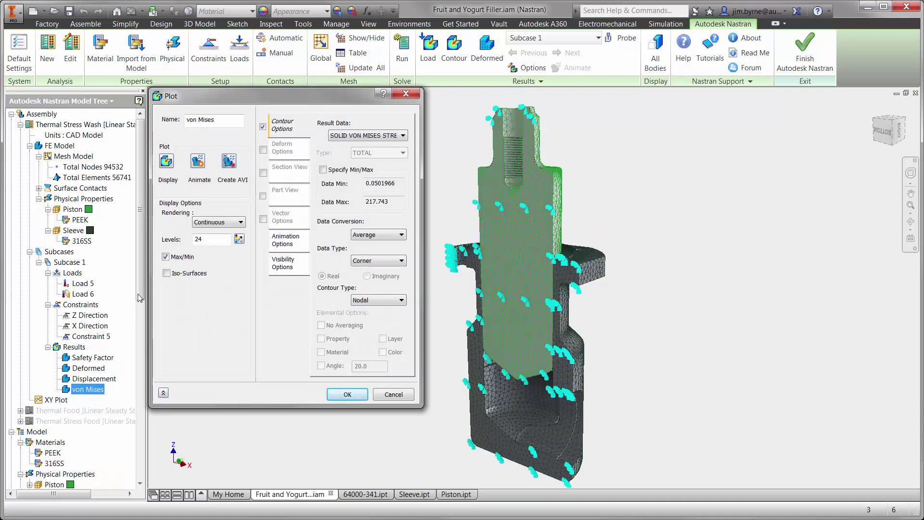
left_click(166, 162)
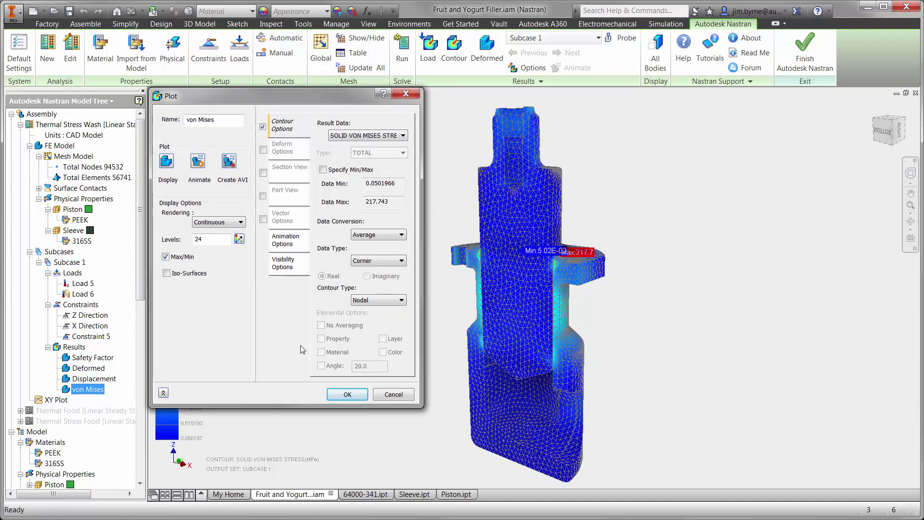
left_click(346, 395)
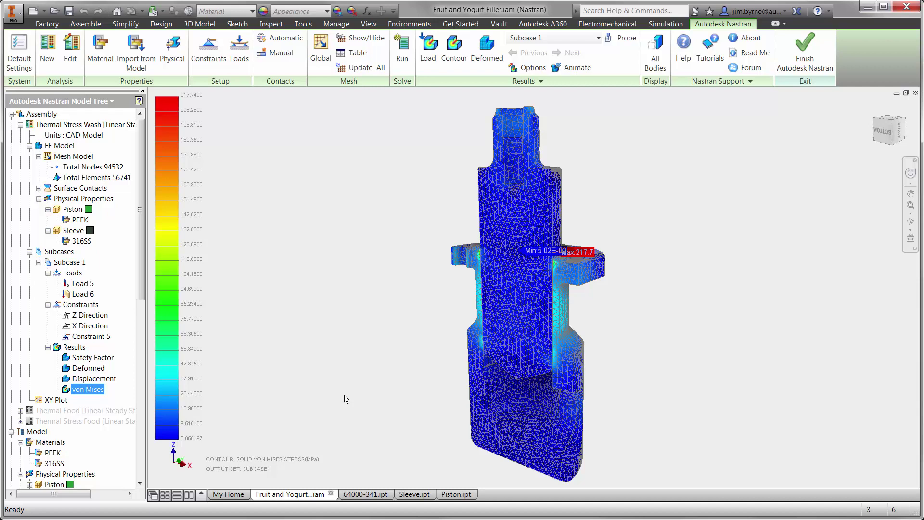
left_click(365, 495)
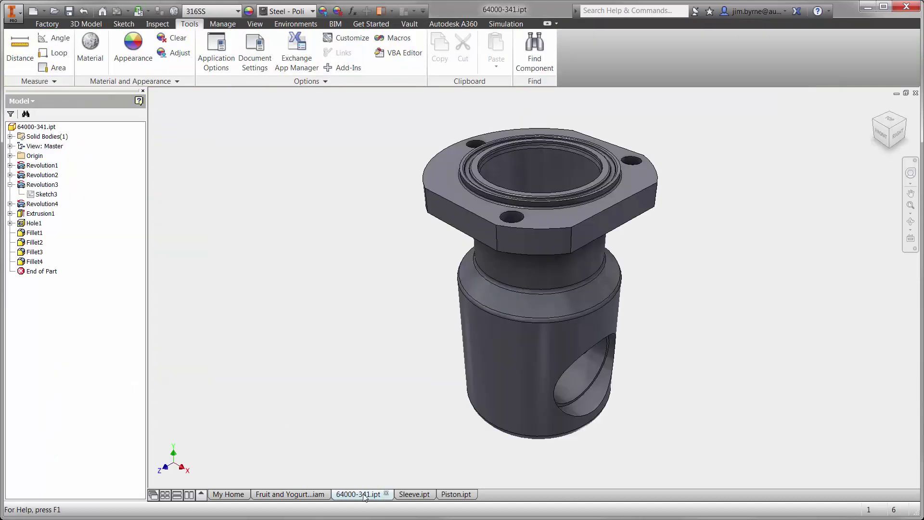
Change the 64000-341 groove sketch diameter from 58.65 to 58.75
right_click(537, 177)
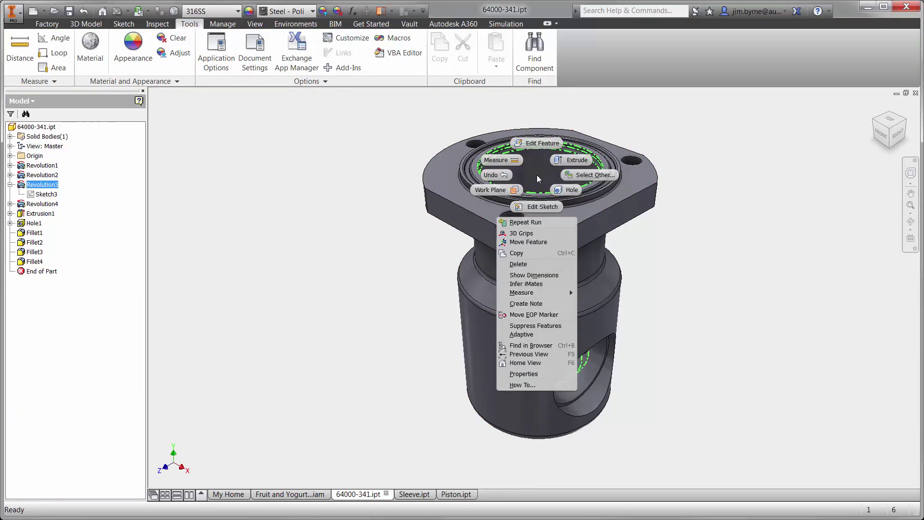
left_click(539, 206)
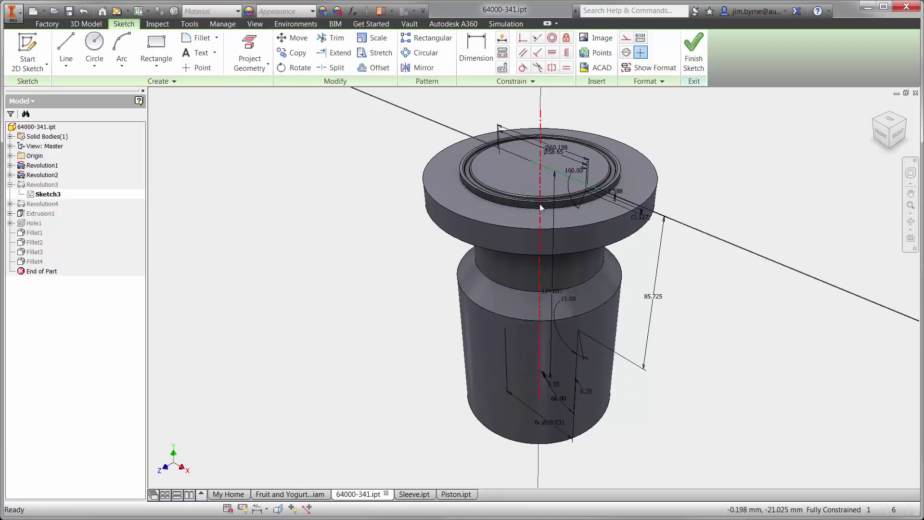
double_click(555, 154)
type("58.75")
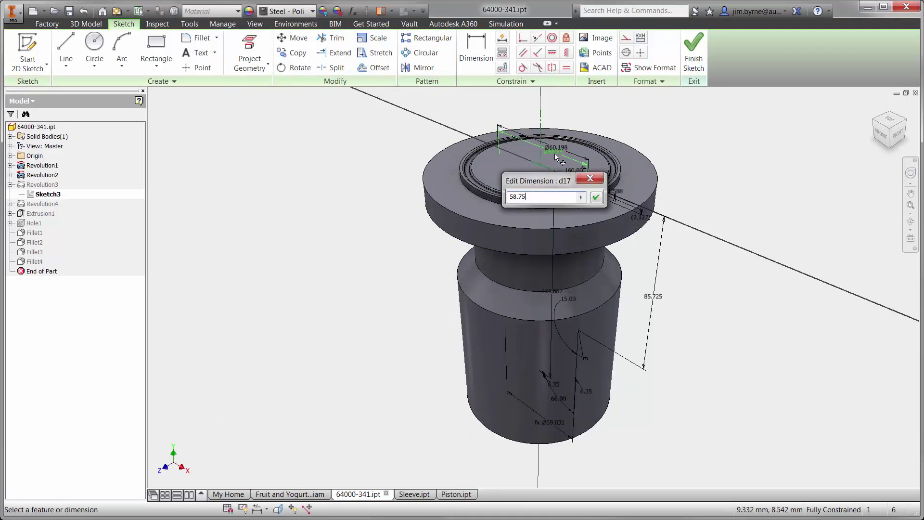
key("Return")
left_click(690, 61)
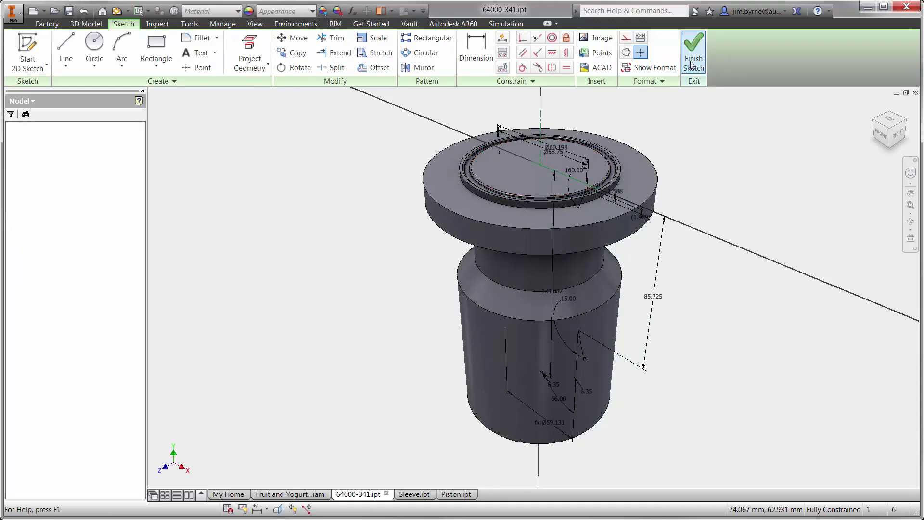
left_click(289, 494)
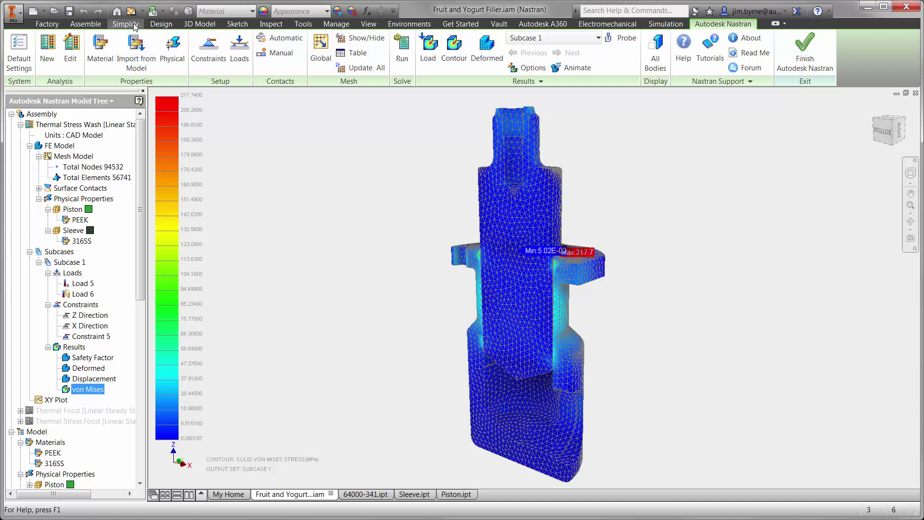
Remesh the updated assembly (94879 nodes, 56915 elements) and re-run the analysis
left_click(358, 69)
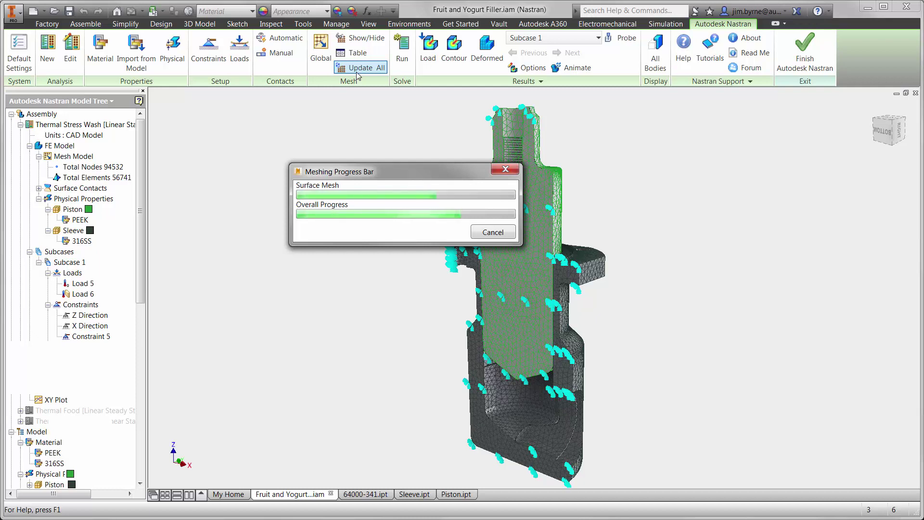
left_click(402, 60)
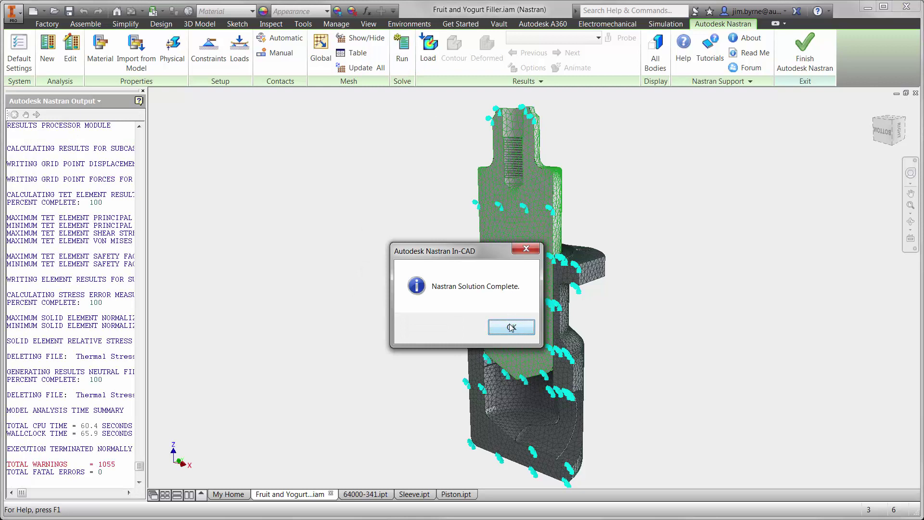
left_click(511, 327)
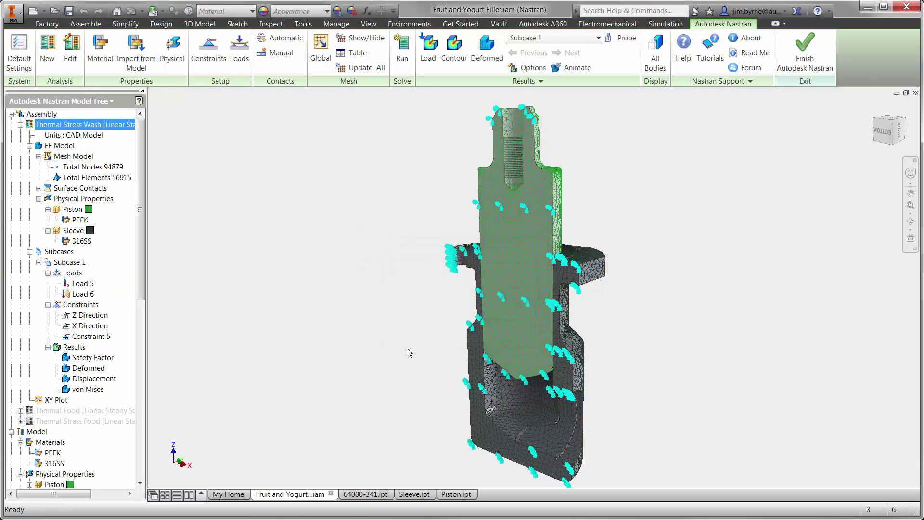
Redisplay the von Mises contour, now peaking at 181.32
right_click(98, 389)
left_click(121, 394)
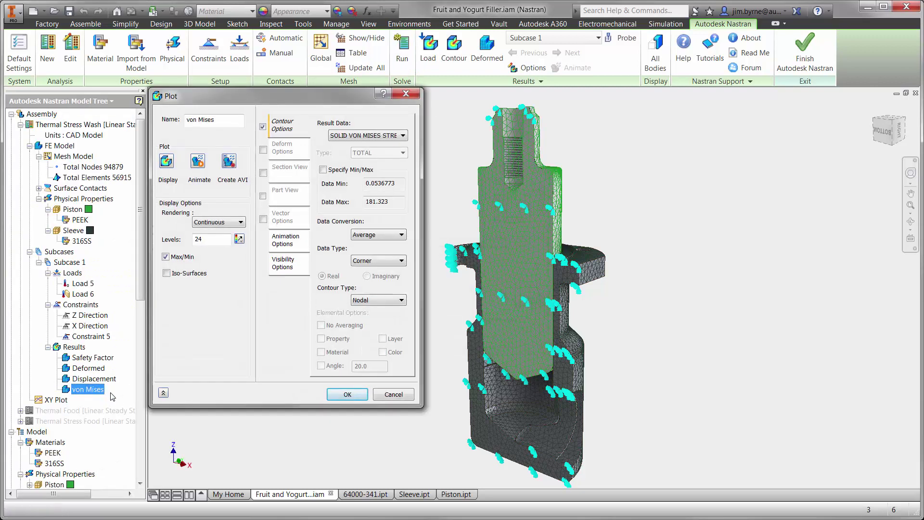
left_click(166, 163)
left_click(334, 397)
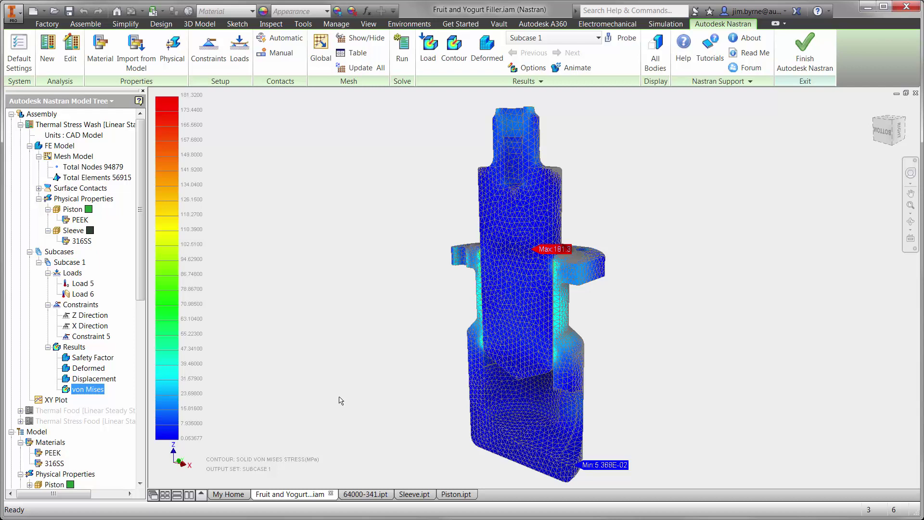
Open the Sleeve in Nastran In-CAD and add Load 5, an initial temperature of 294 K
left_click(412, 494)
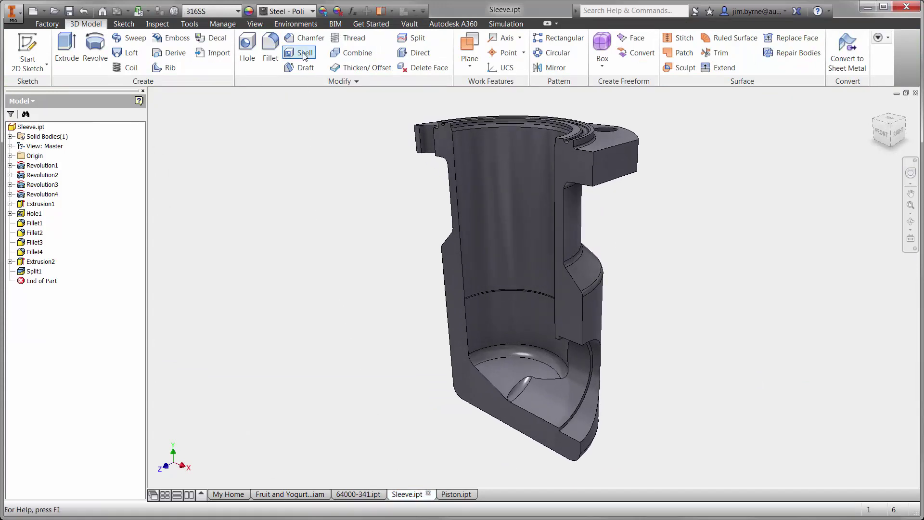
left_click(301, 24)
left_click(204, 51)
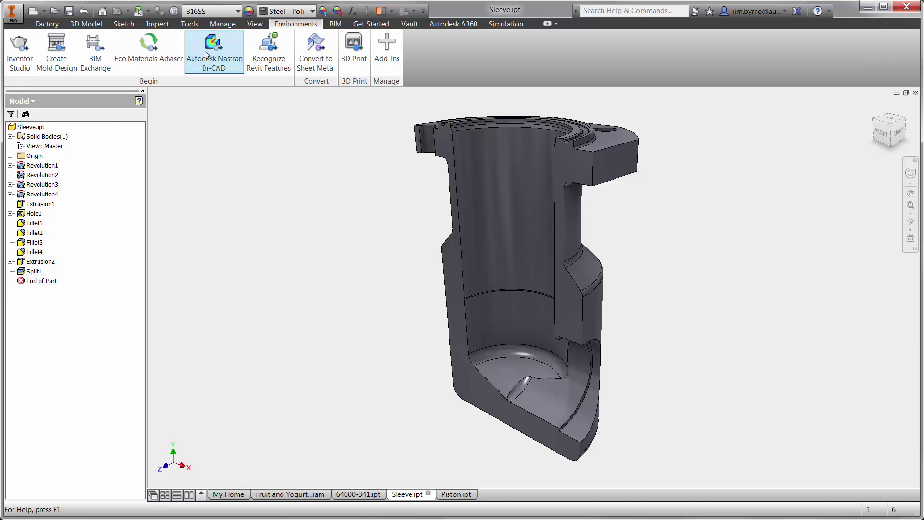
left_click(239, 49)
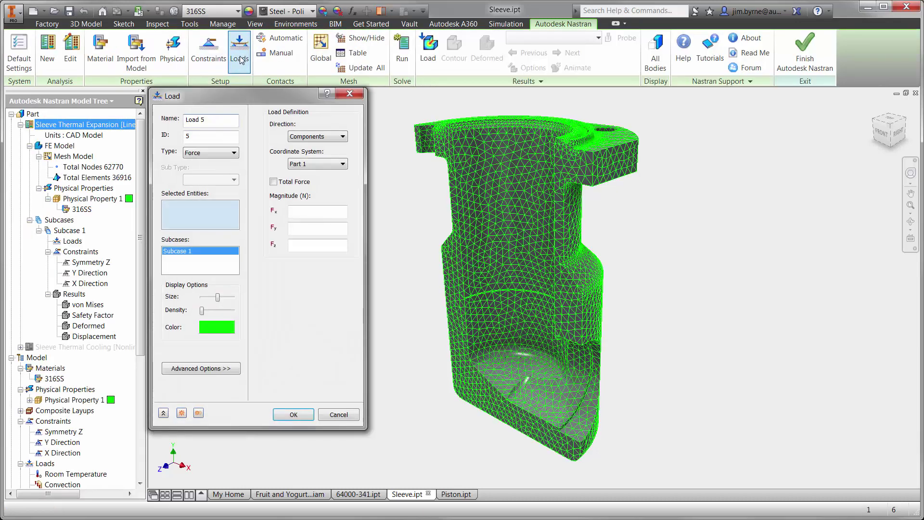
left_click(212, 153)
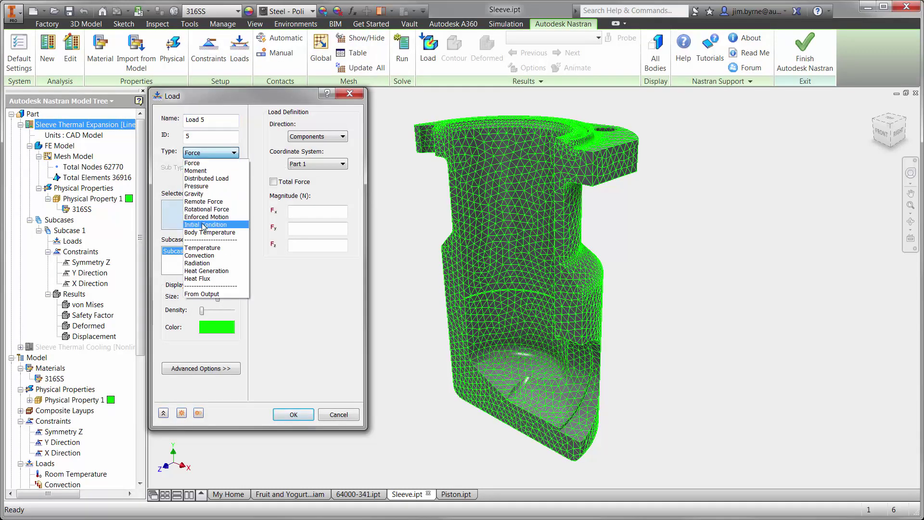
left_click(206, 220)
left_click(310, 141)
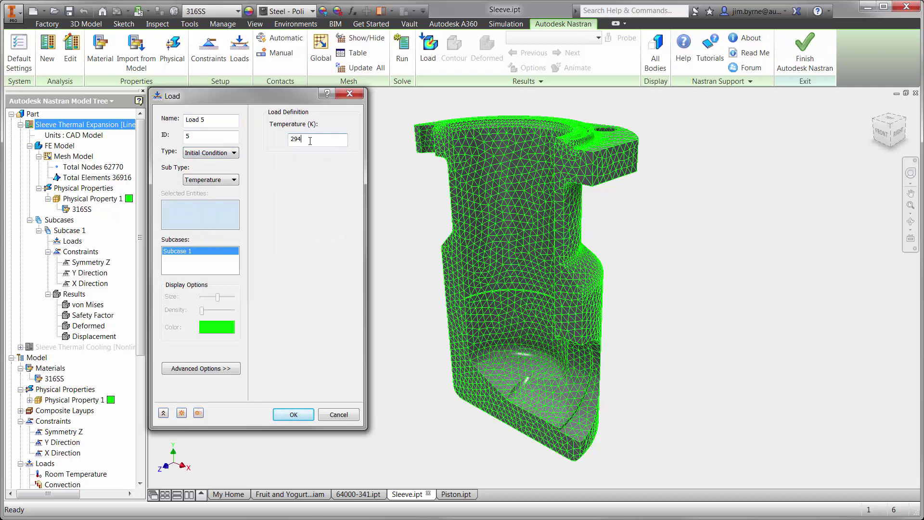
left_click(293, 414)
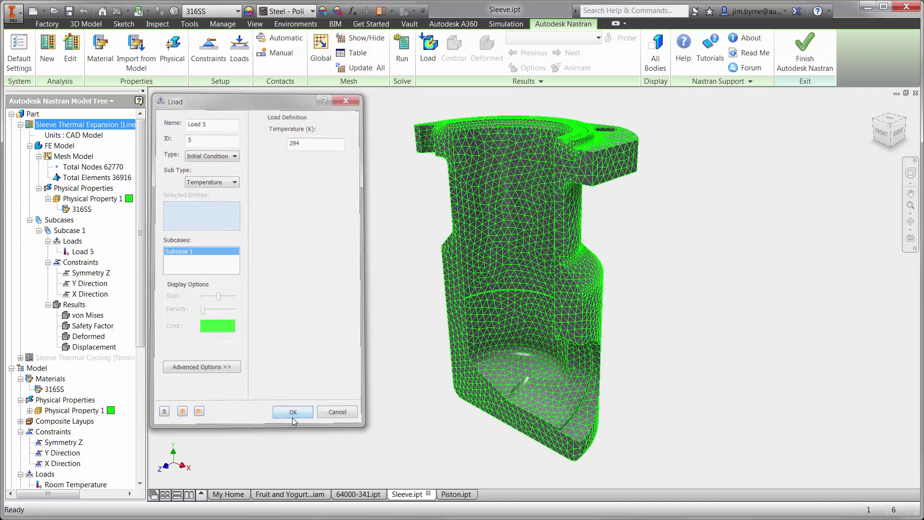
Add Load 6, a 350 K body temperature, and start the thermal expansion solve
left_click(244, 62)
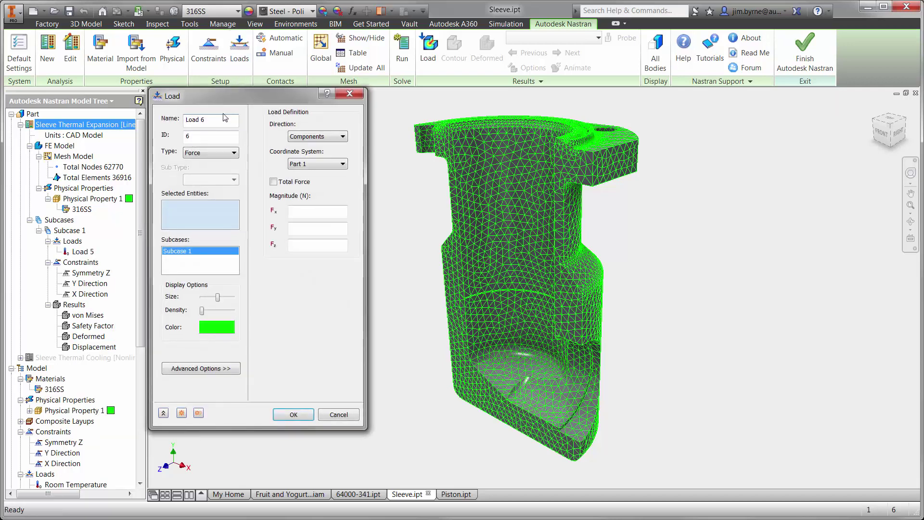
left_click(212, 153)
left_click(208, 232)
left_click(308, 139)
type("350")
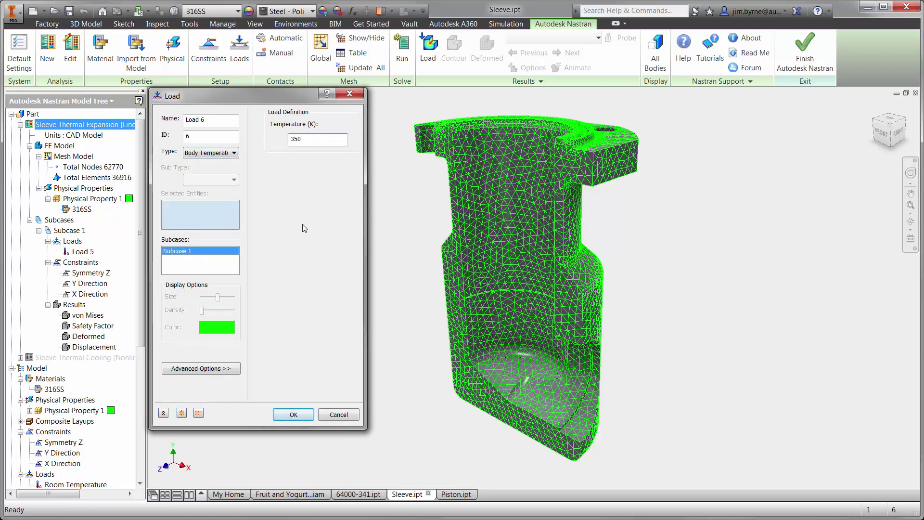
left_click(291, 413)
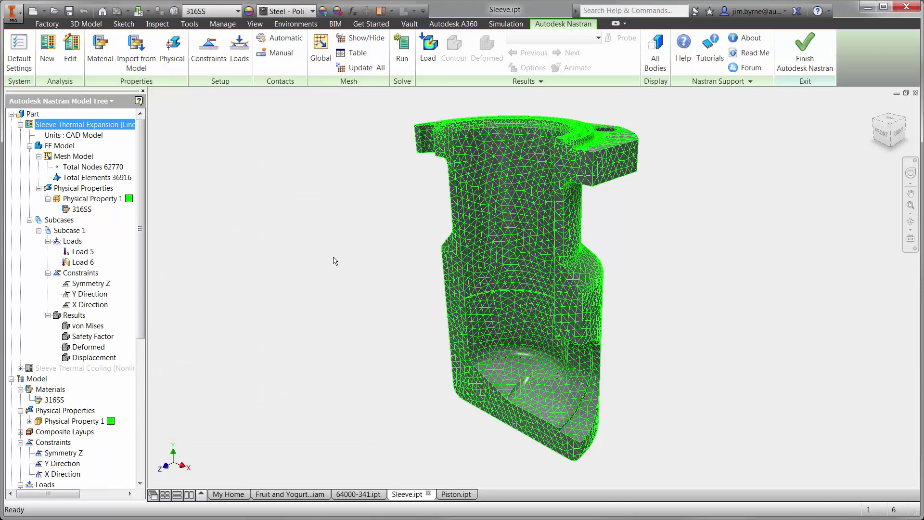
left_click(406, 65)
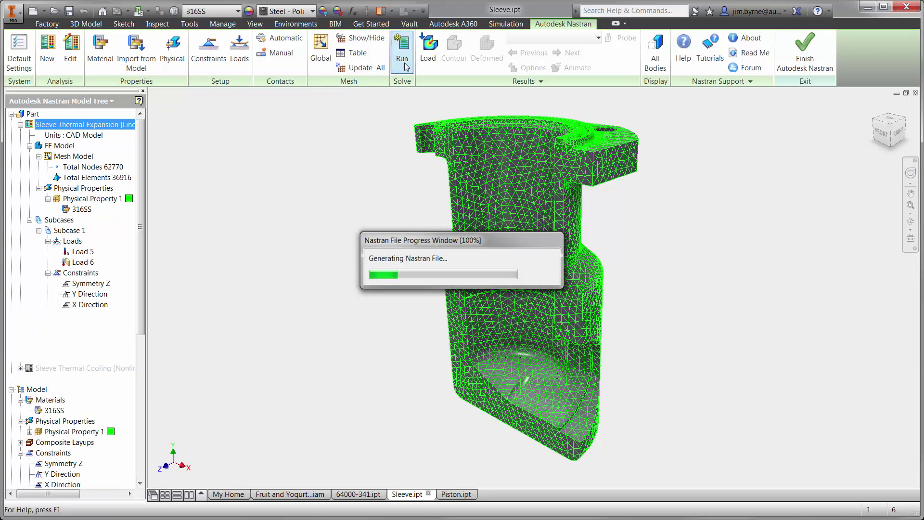
Display the TX displacement contour on the solved sleeve
left_click(507, 326)
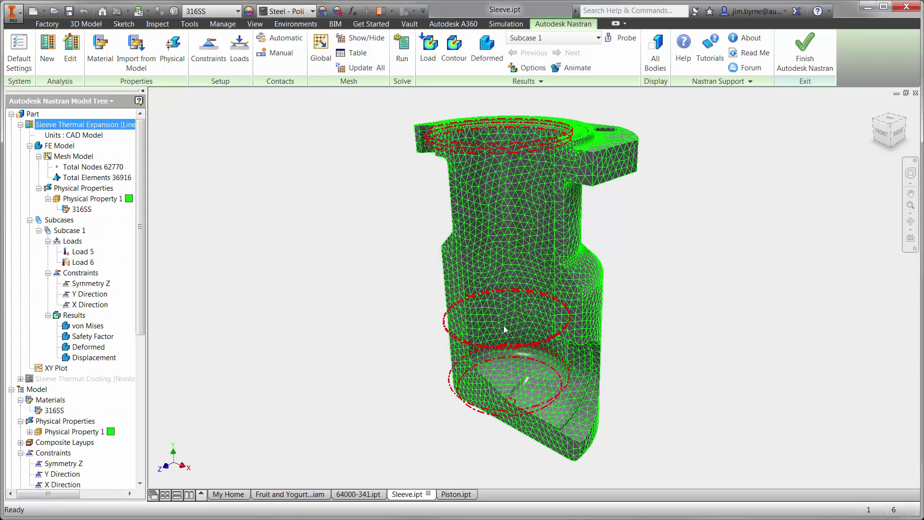
right_click(95, 357)
left_click(105, 363)
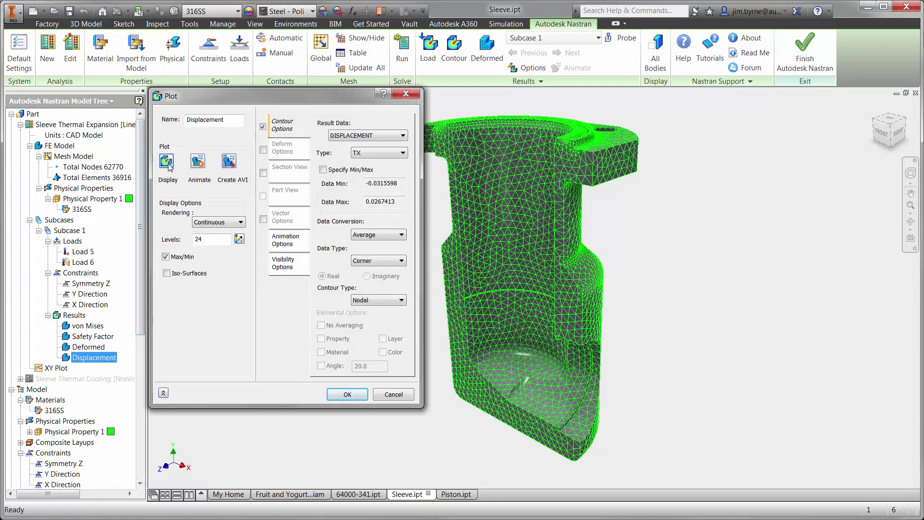
left_click(166, 162)
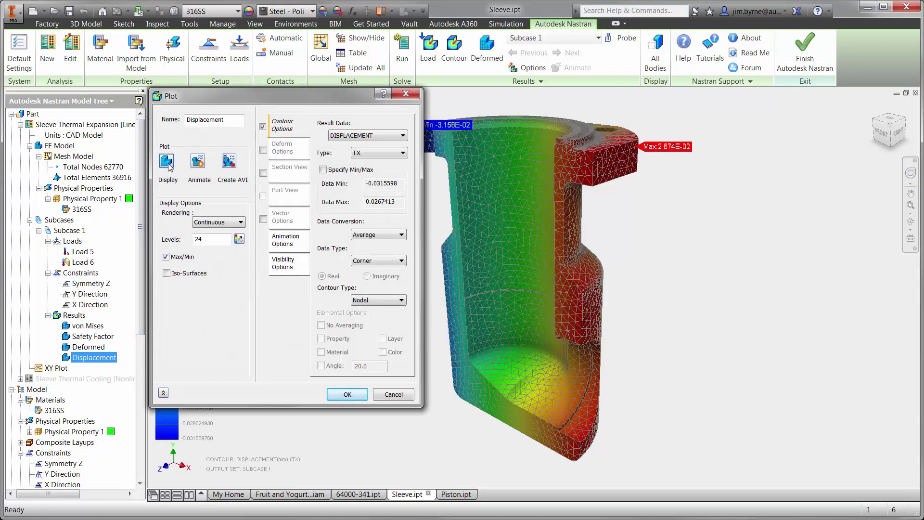
left_click(345, 392)
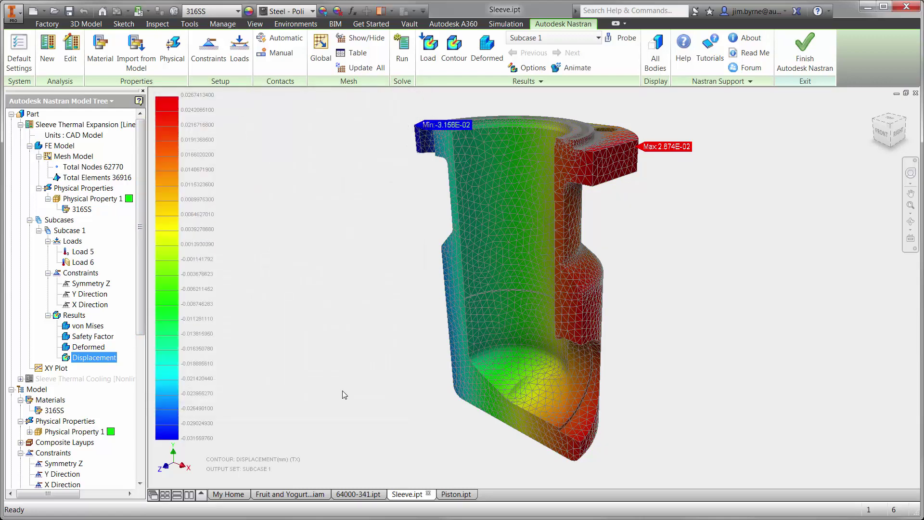
Switch to orthographic projection and probe displacement values from -0.0316 to 0.0267 mm
left_click(259, 25)
left_click(266, 41)
left_click(272, 59)
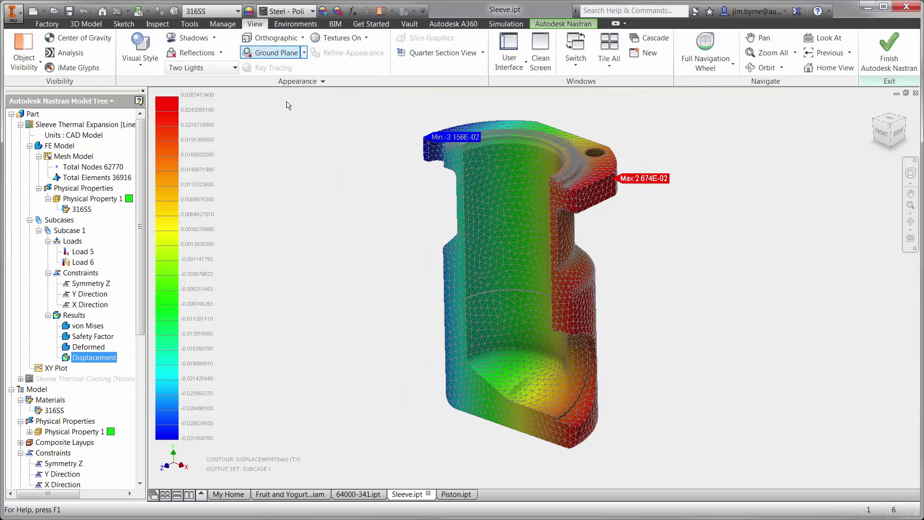
left_click(536, 25)
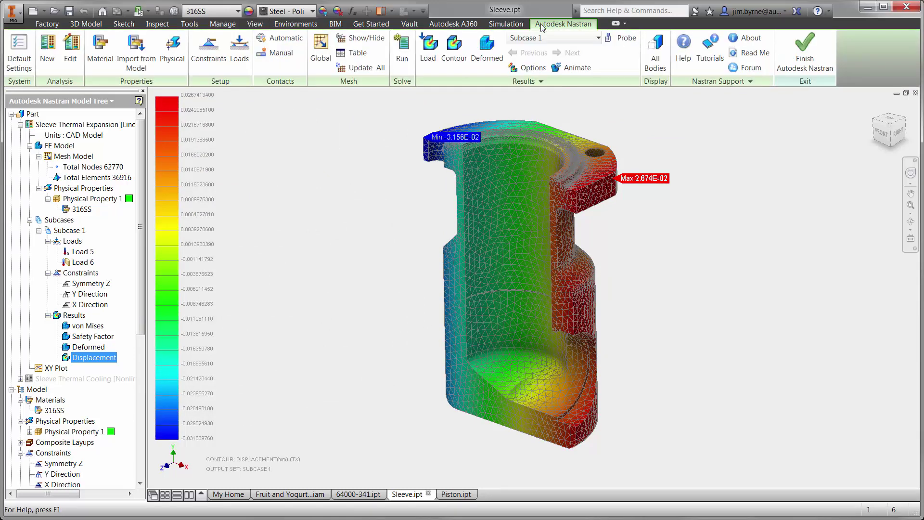
left_click(622, 39)
mouse_move(464, 208)
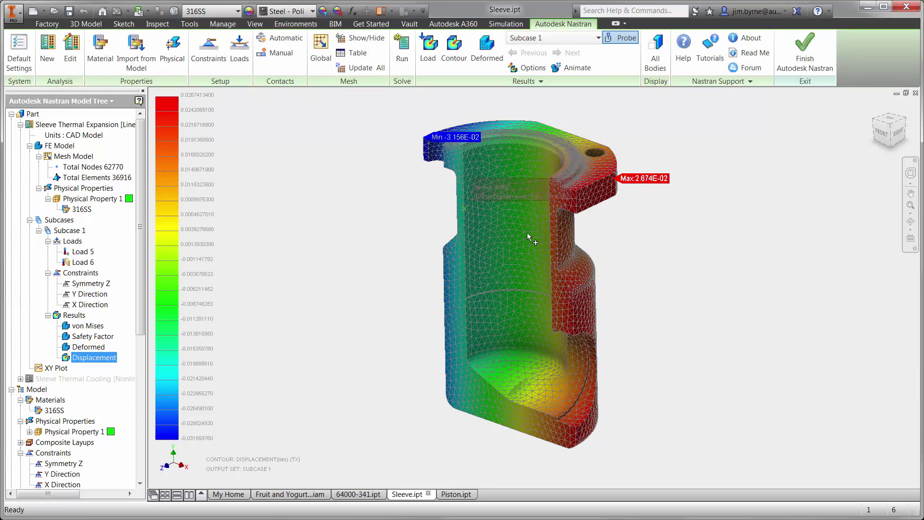
mouse_move(551, 234)
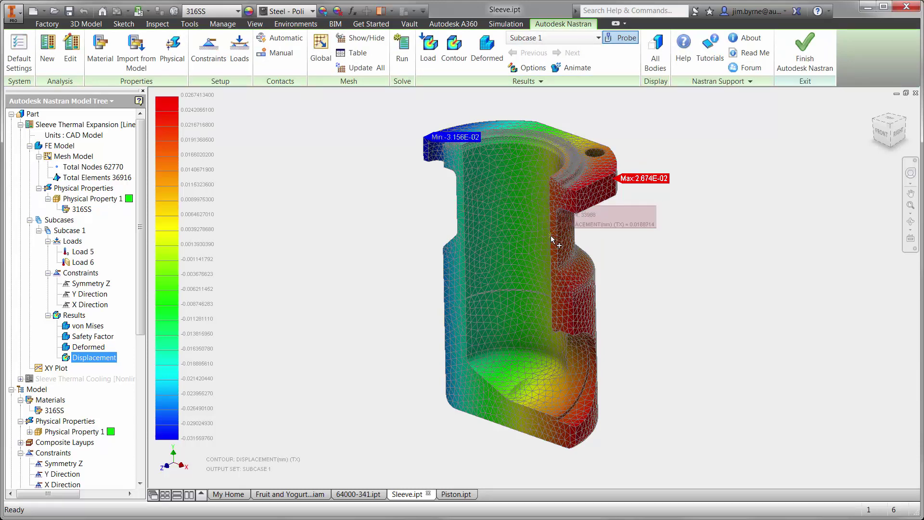
left_click(622, 38)
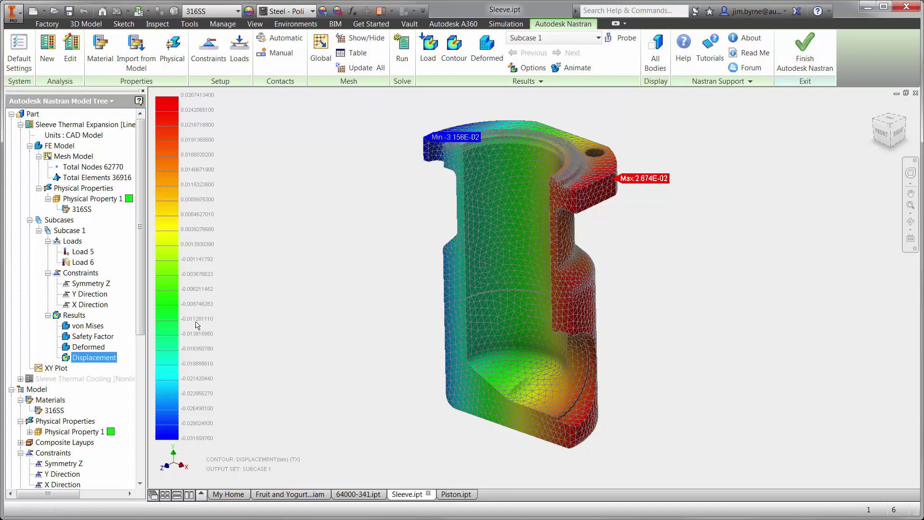
right_click(96, 379)
Make Sleeve Thermal Cooling active and add Load 7, a 350 K initial temperature
left_click(144, 272)
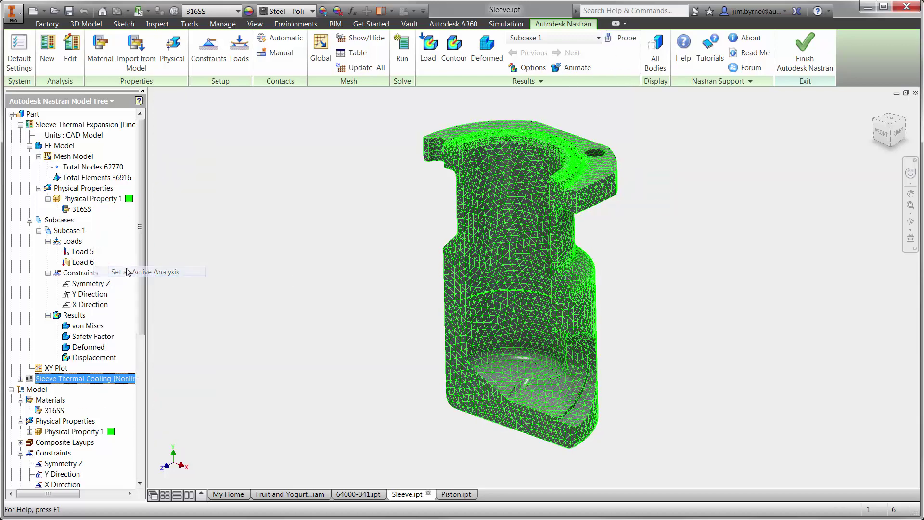
left_click(240, 63)
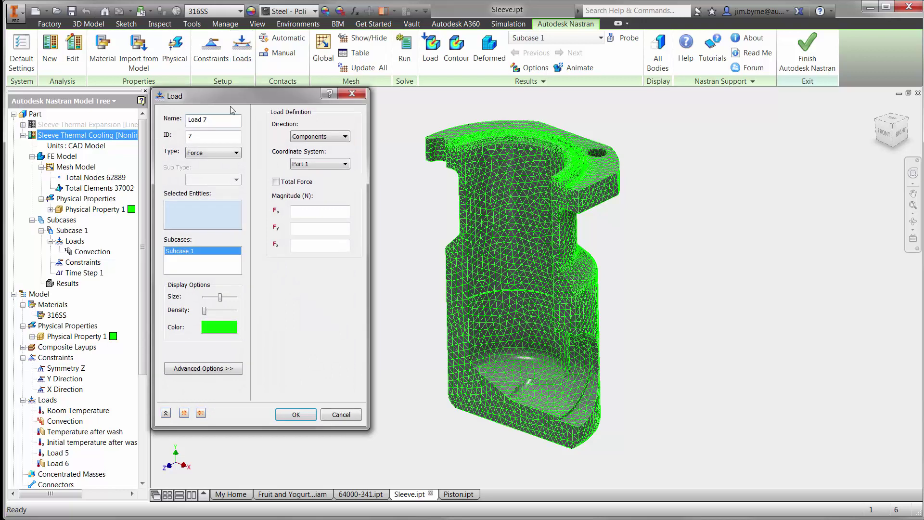
left_click(221, 154)
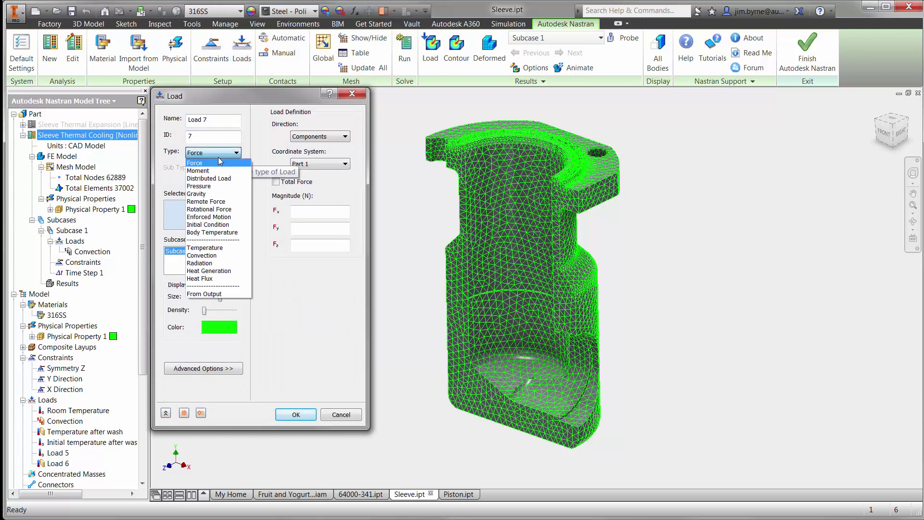
left_click(212, 228)
left_click(303, 140)
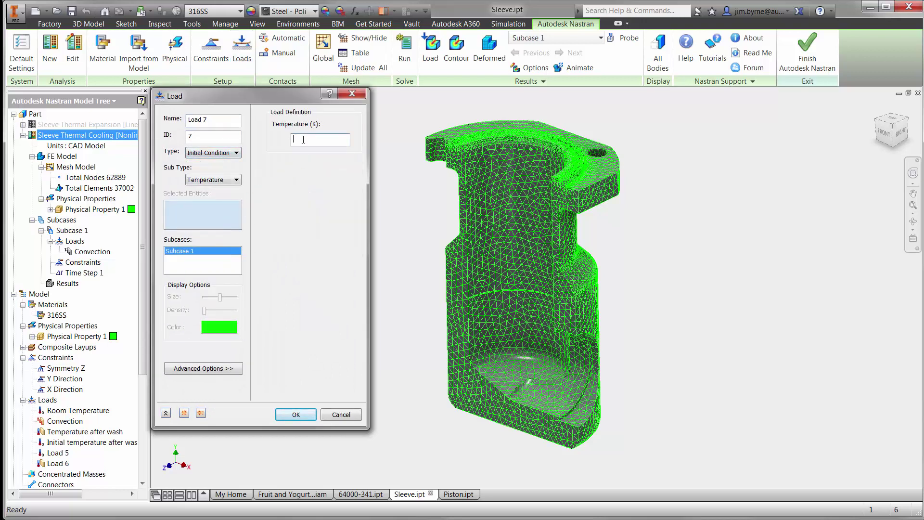
left_click(308, 414)
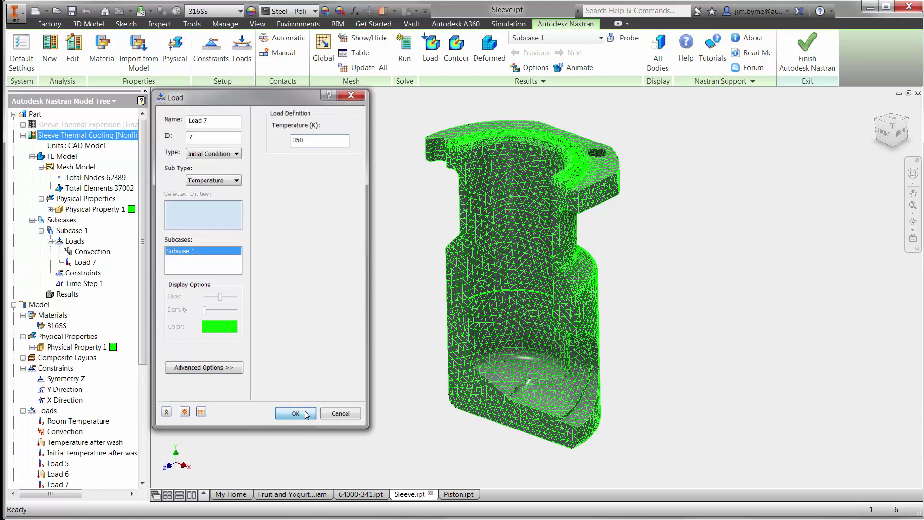
Review the Convection load's time dependence table and the Time Step 1 settings (50 steps of 60 s)
right_click(98, 251)
left_click(117, 258)
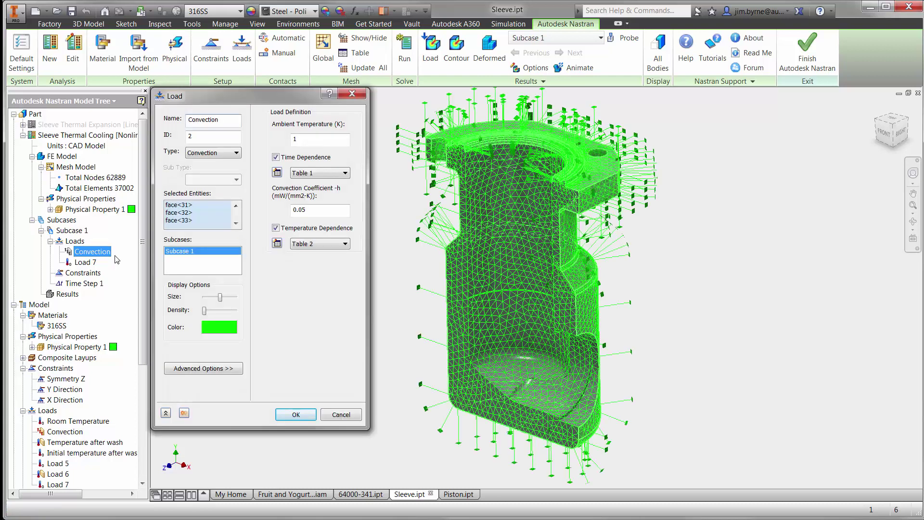
left_click(278, 173)
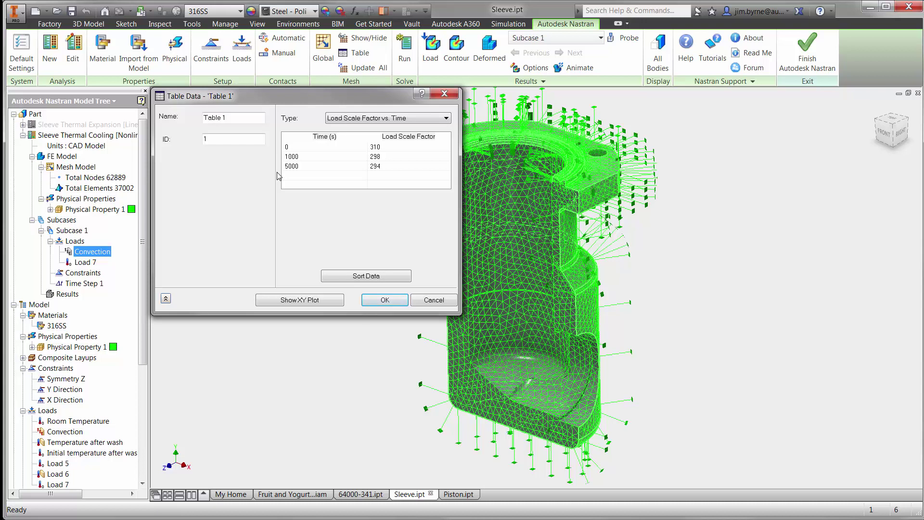
left_click(385, 300)
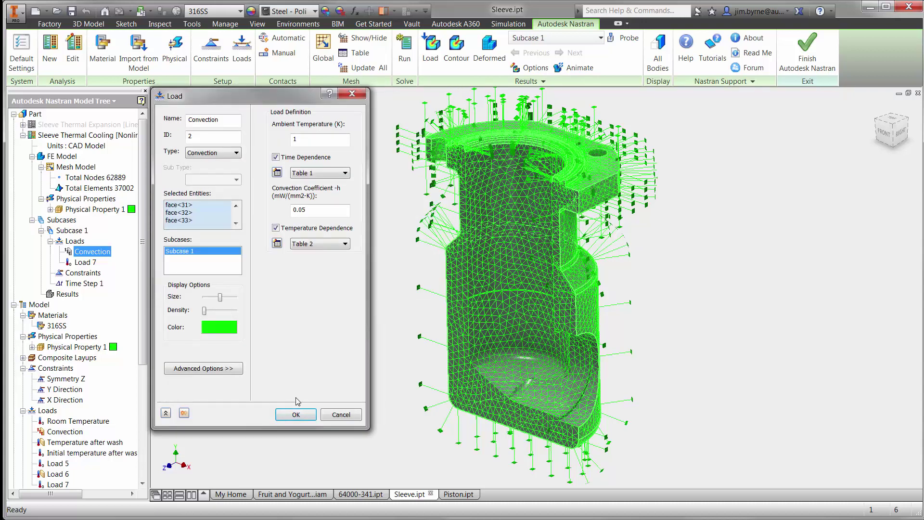
left_click(295, 414)
right_click(95, 285)
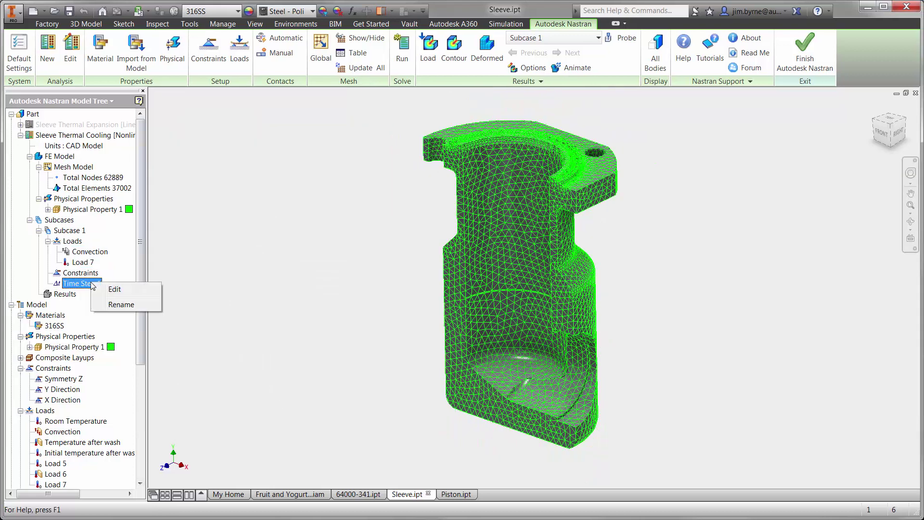
left_click(112, 289)
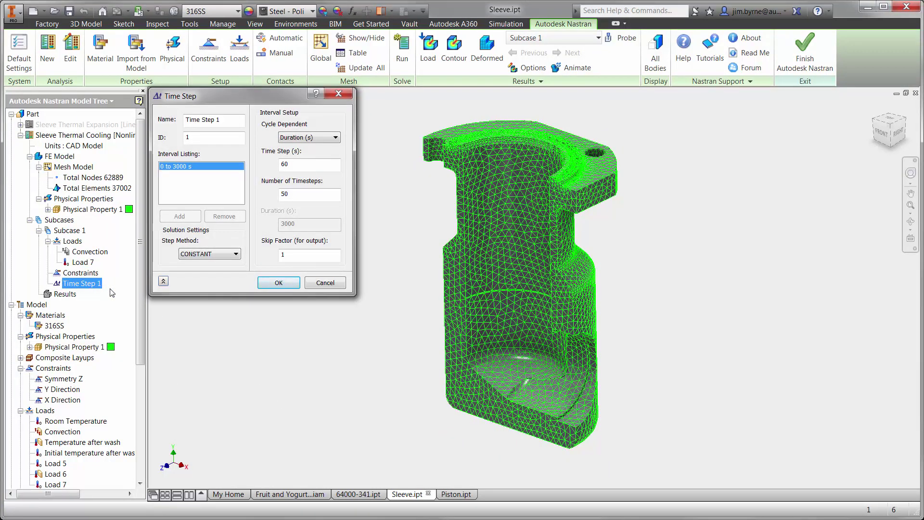
left_click(267, 282)
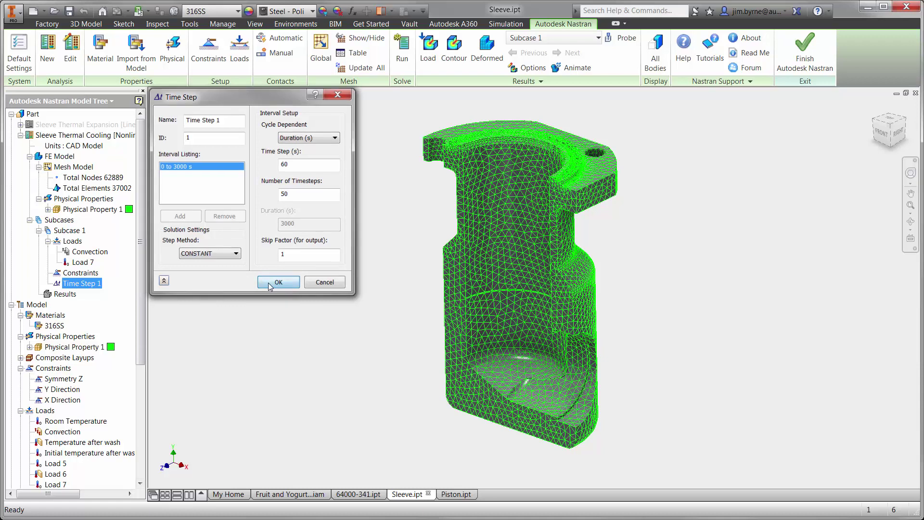
Solve the sleeve cooling run and check the maximum temperature curve dropping from 350 K to about 296 K
left_click(400, 63)
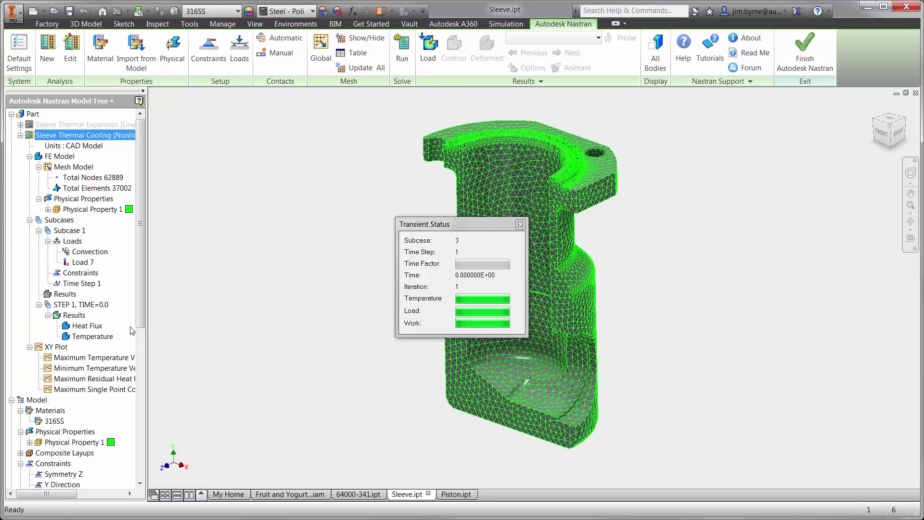
double_click(105, 337)
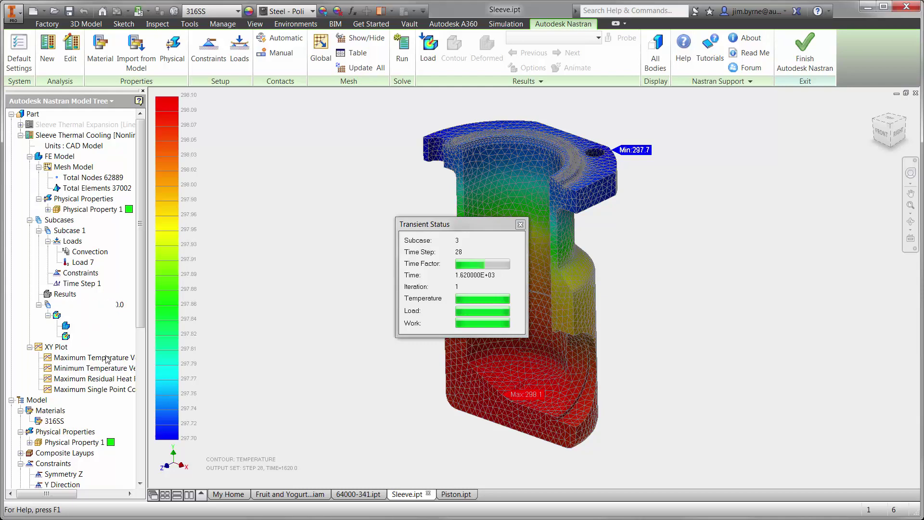
double_click(107, 358)
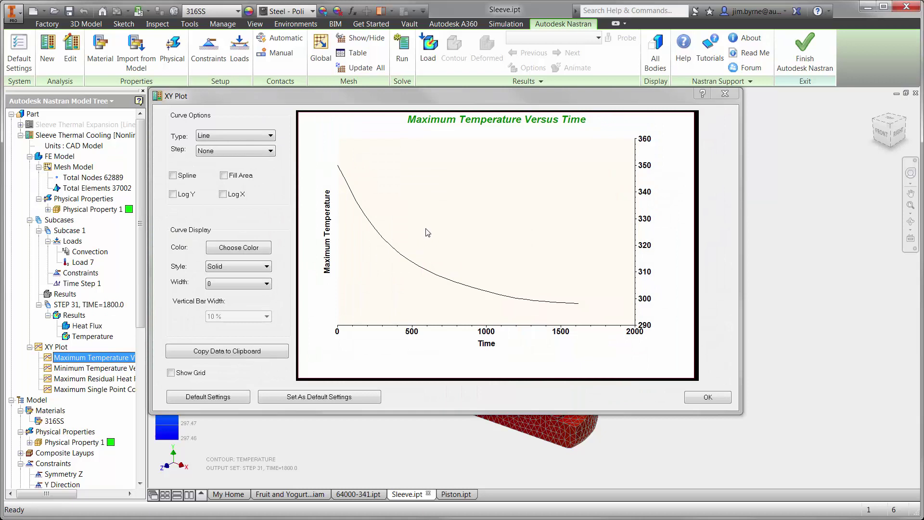
left_click(695, 396)
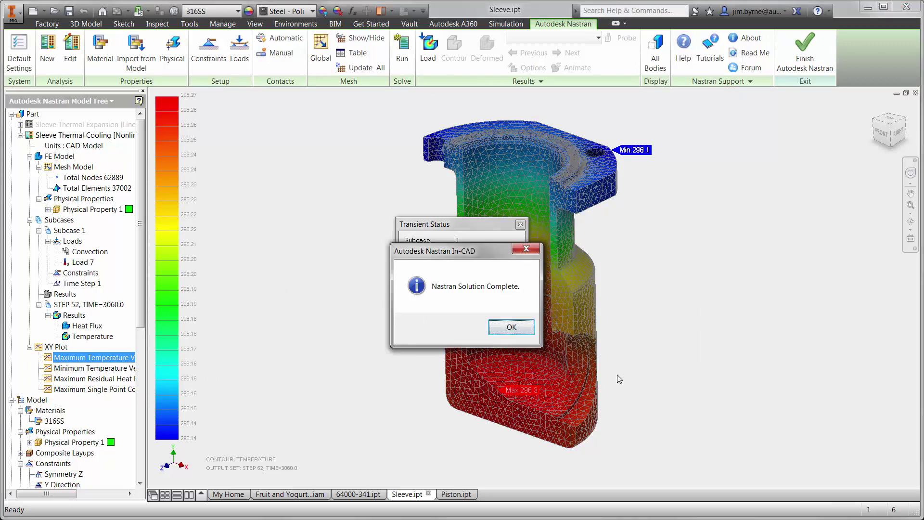
left_click(518, 327)
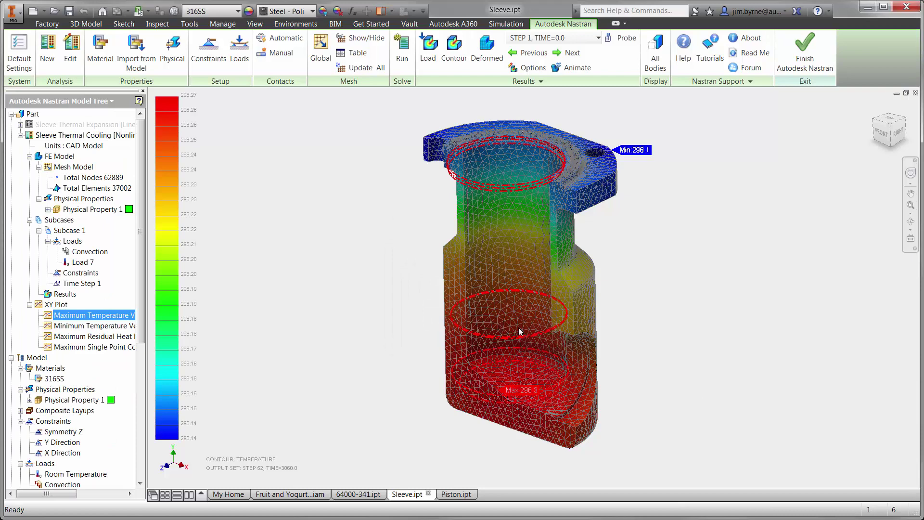
double_click(117, 316)
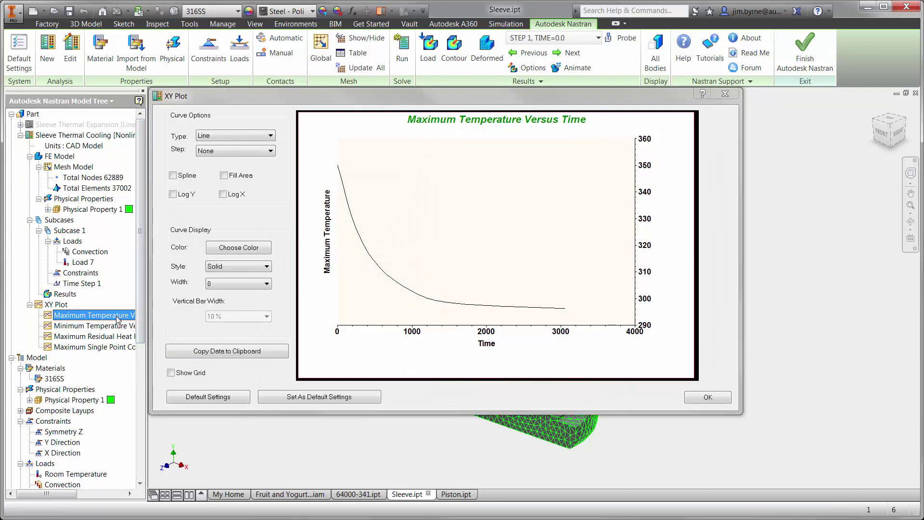
left_click(694, 398)
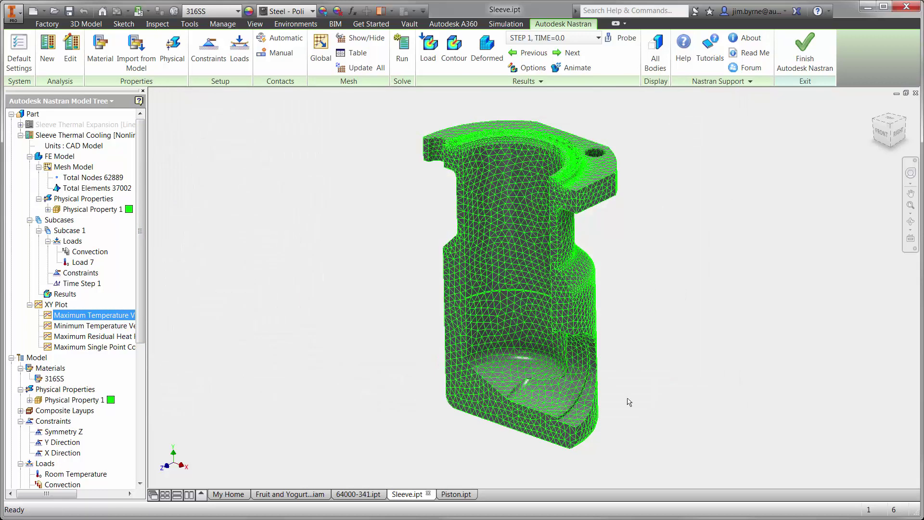
right_click(69, 294)
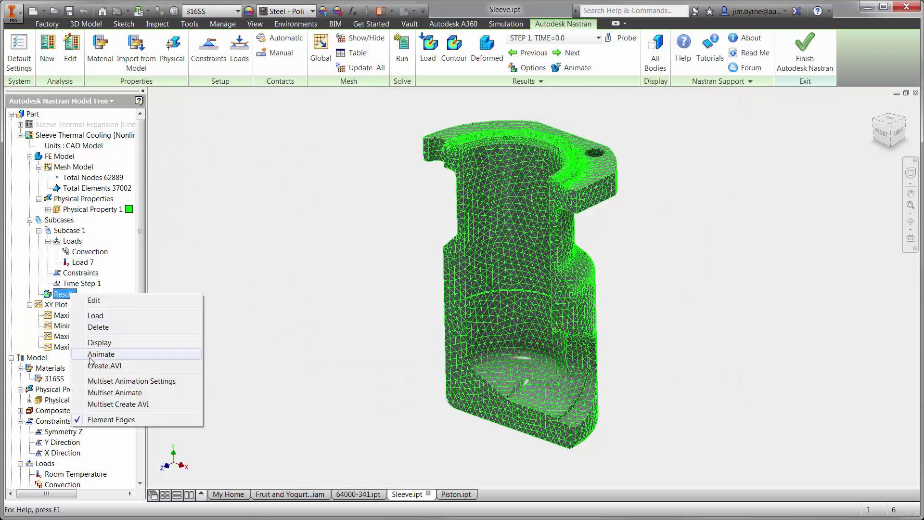
left_click(95, 381)
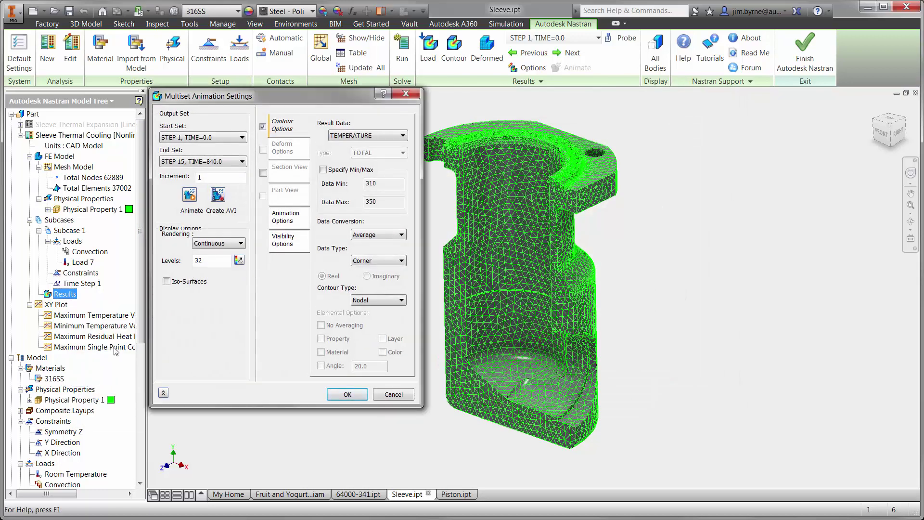
left_click(190, 194)
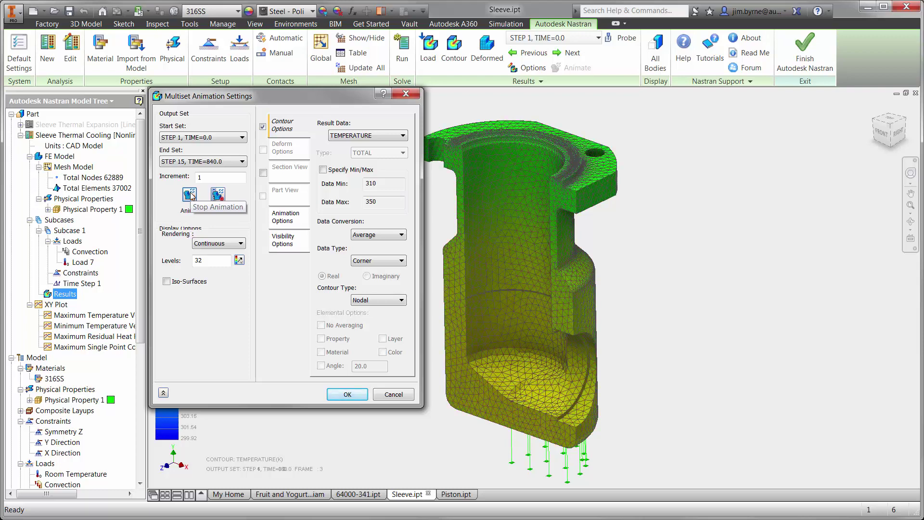
left_click(190, 194)
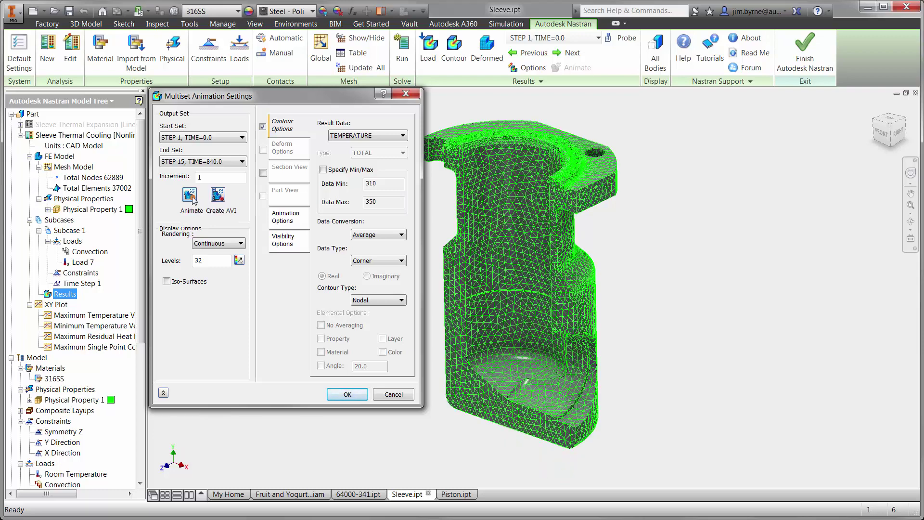
left_click(346, 394)
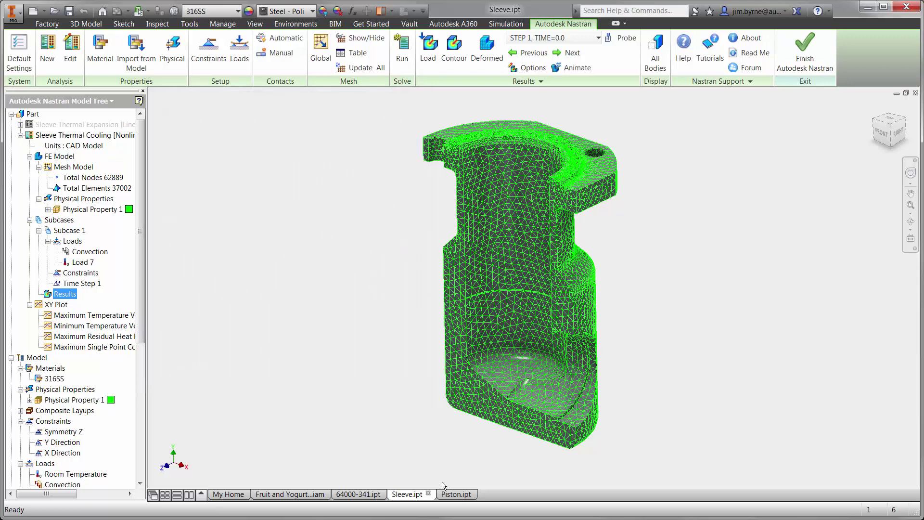
Open the Piston in Nastran In-CAD and add a 294 K initial temperature load
left_click(455, 494)
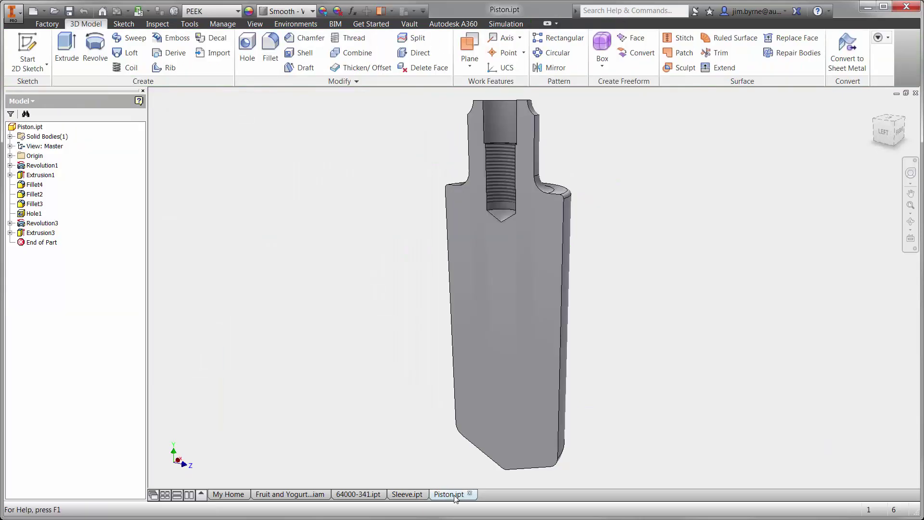
left_click(292, 25)
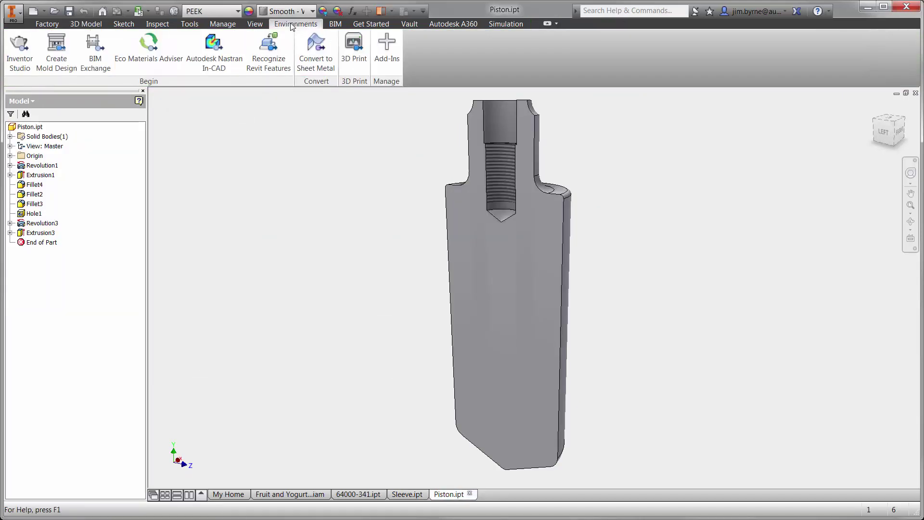
left_click(215, 52)
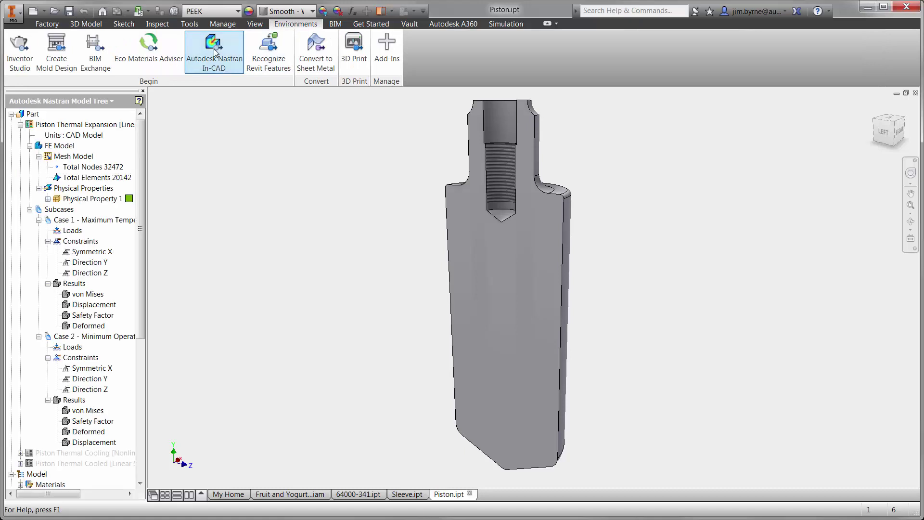
left_click(239, 51)
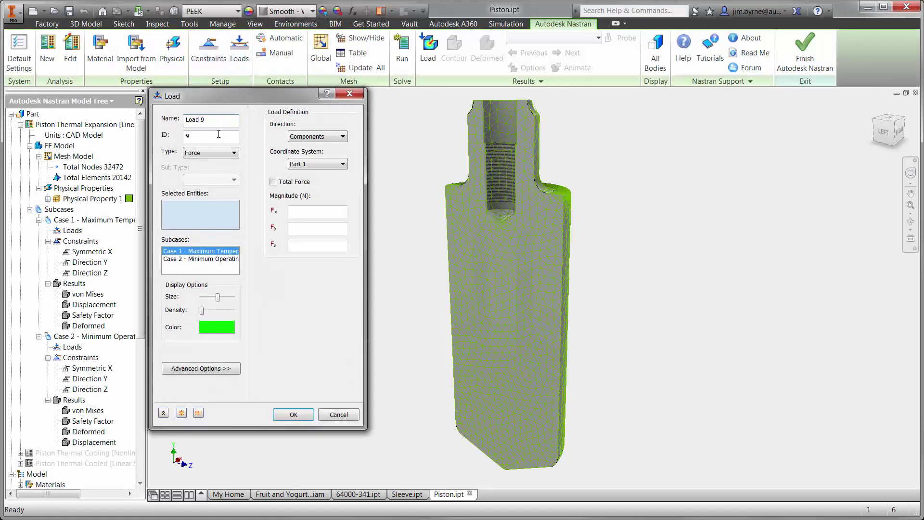
left_click(210, 152)
left_click(207, 222)
left_click(301, 142)
type("294")
left_click(294, 414)
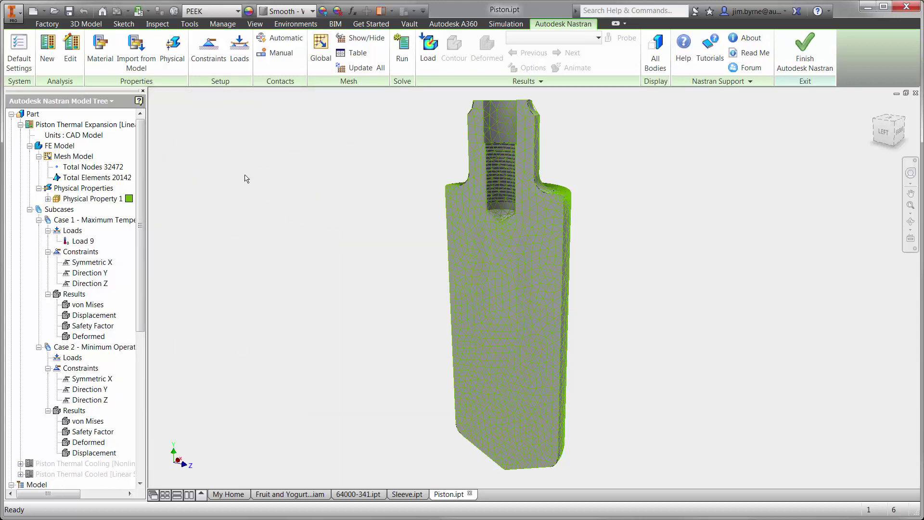
Add a 350 K body temperature load to Case 1
left_click(239, 48)
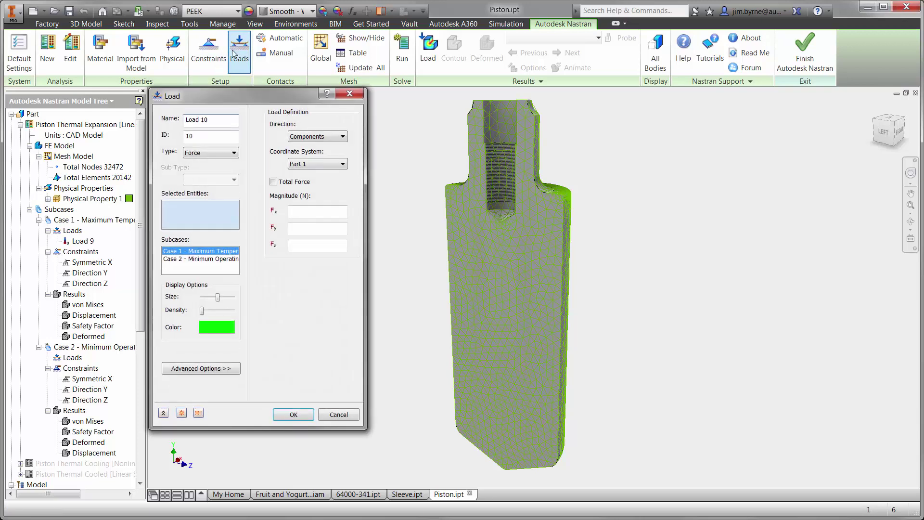
left_click(200, 153)
left_click(204, 234)
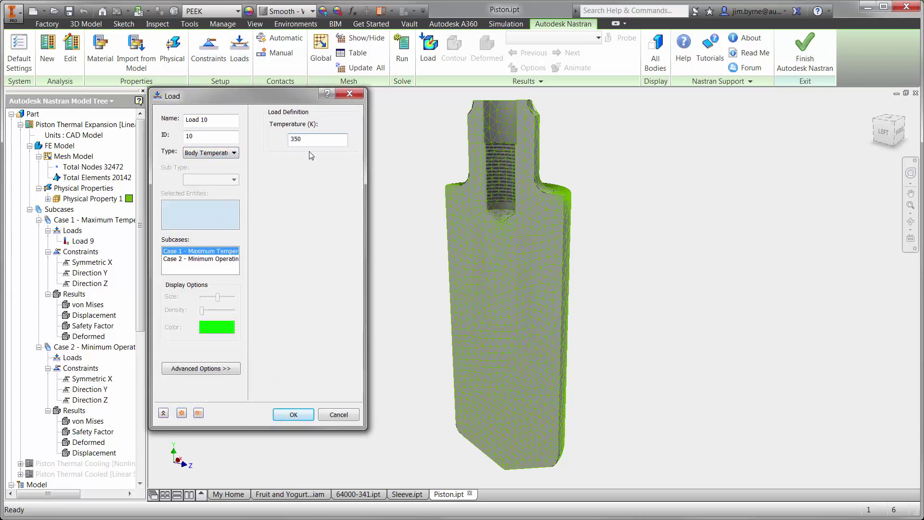
left_click(293, 414)
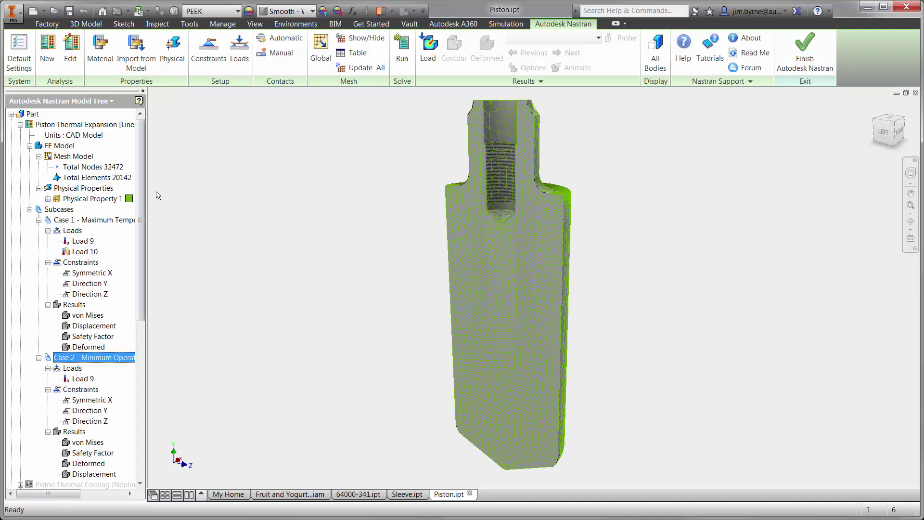
Add Load 11, a 310 K body temperature, to Case 2 and start the solve
left_click(238, 63)
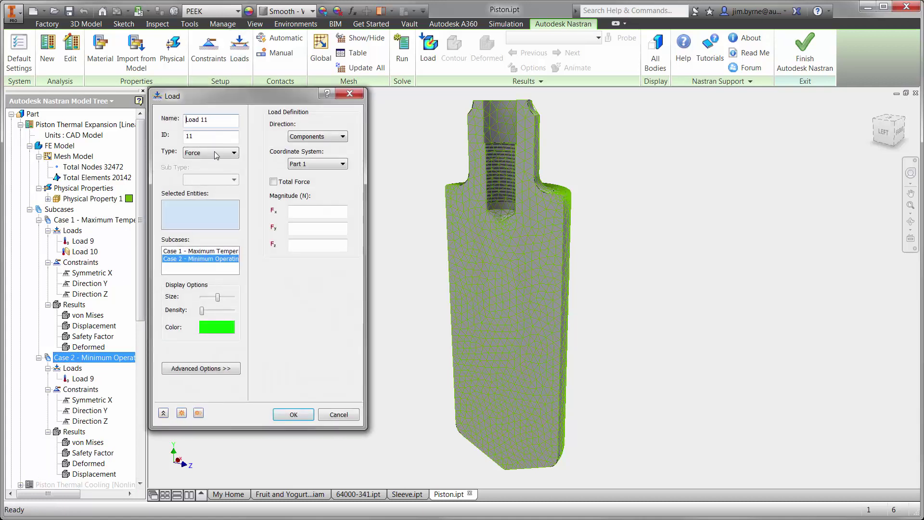
left_click(234, 152)
left_click(212, 232)
left_click(313, 140)
type("310")
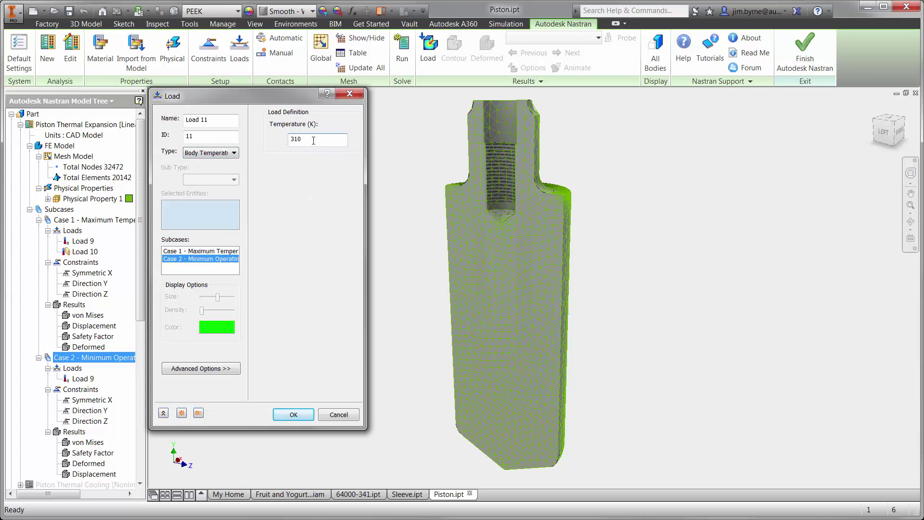
left_click(289, 414)
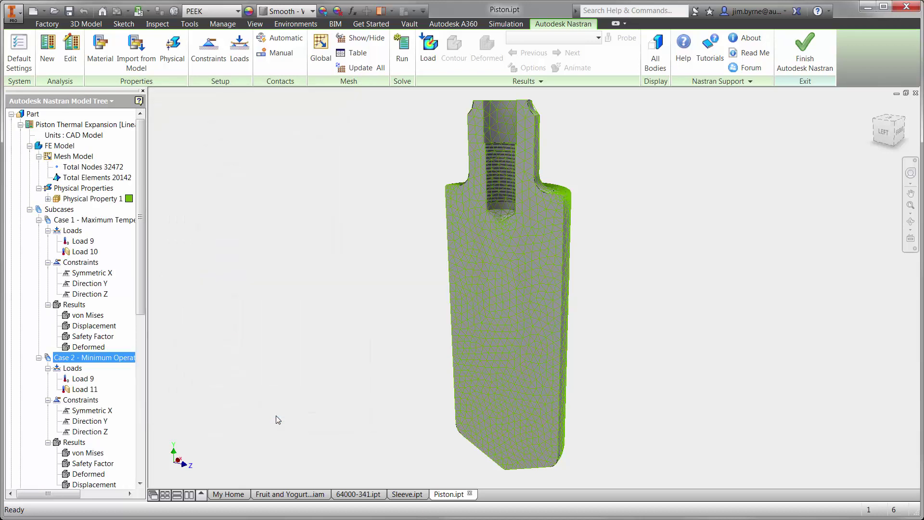
left_click(402, 67)
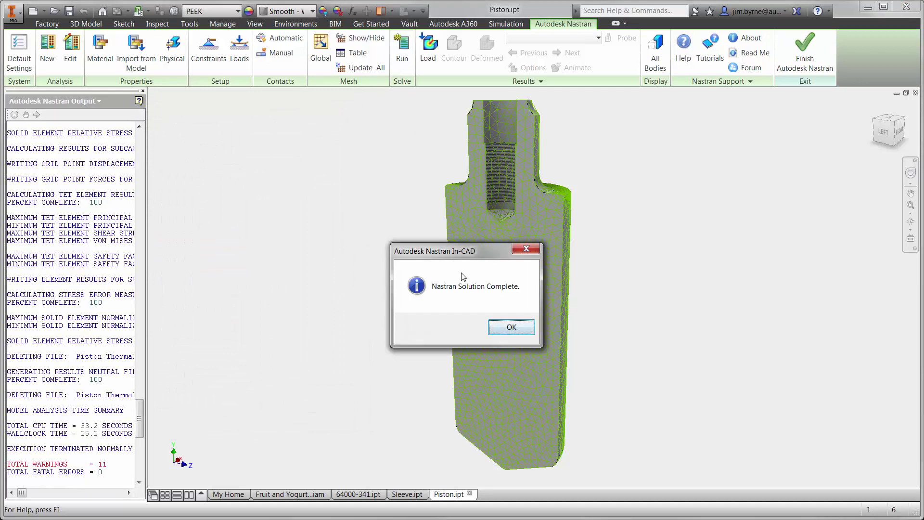
Load the results and show Case 1 displacement as a TZ contour
left_click(499, 327)
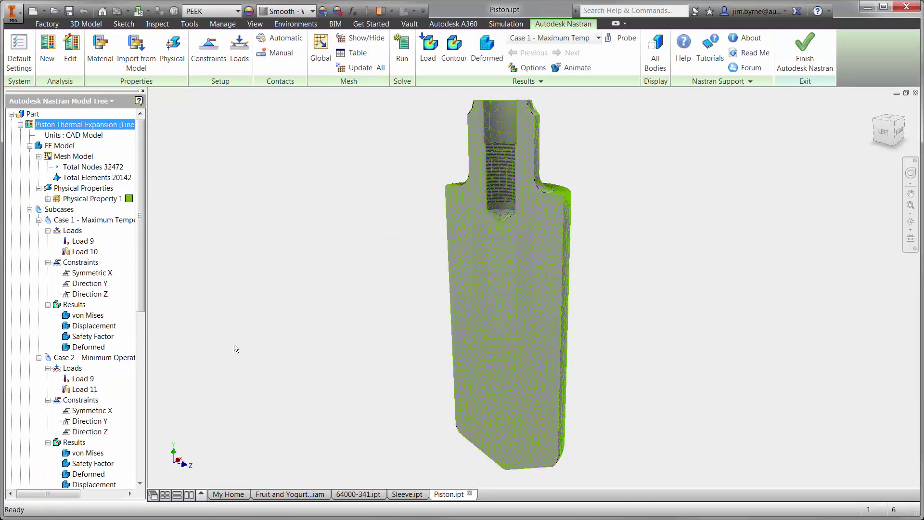
right_click(113, 328)
left_click(124, 335)
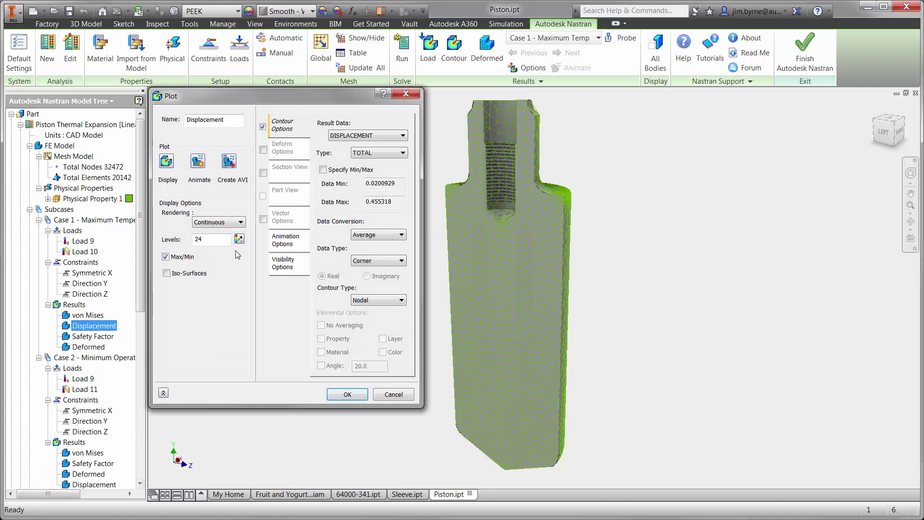
left_click(359, 154)
left_click(361, 181)
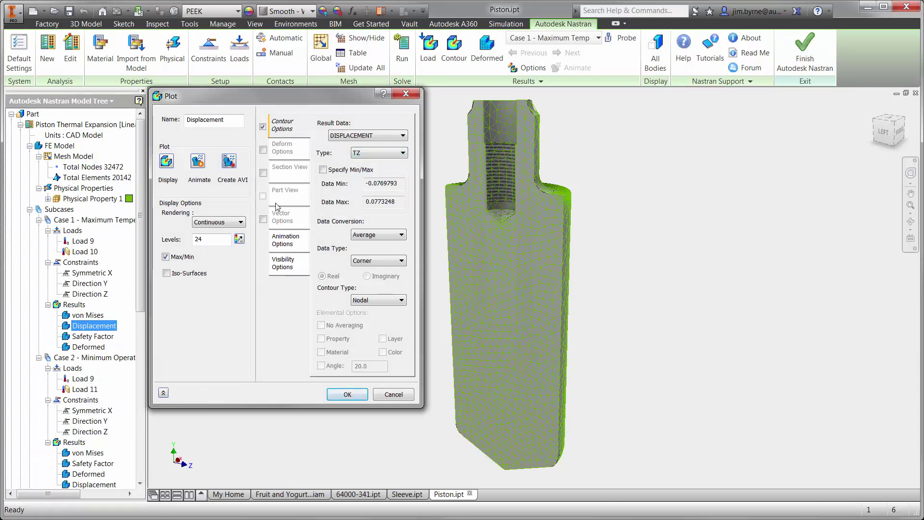
left_click(169, 163)
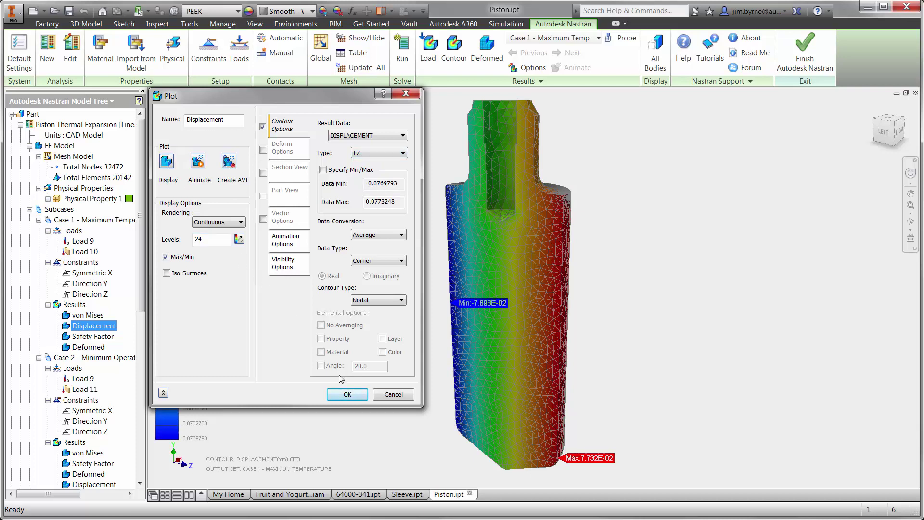
left_click(345, 395)
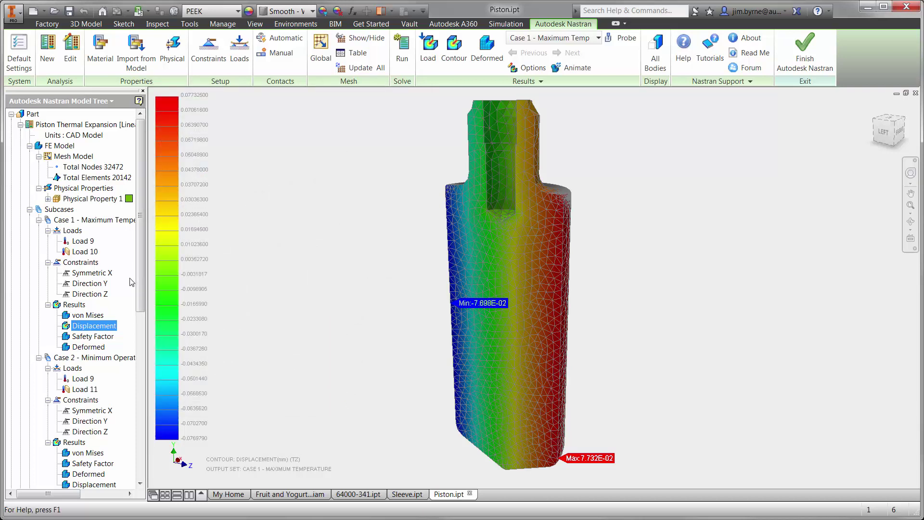
Show the Case 2 TZ displacement contour, spanning -2.199E-02 to 2.209E-02 mm
scroll(144, 319, "down", 3)
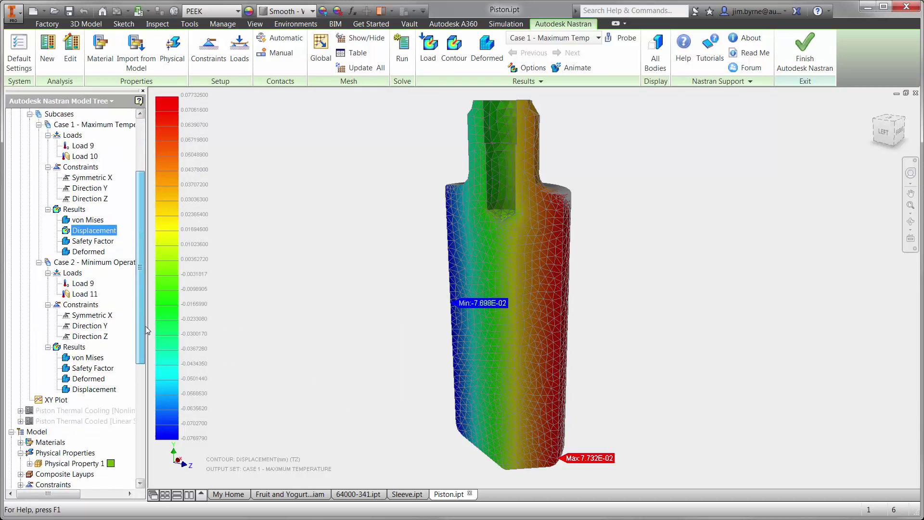
right_click(121, 390)
left_click(127, 397)
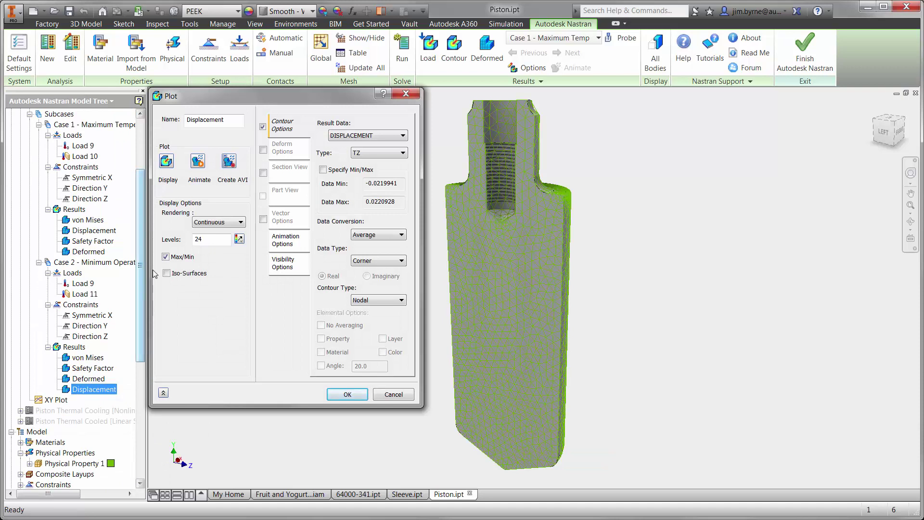
left_click(165, 166)
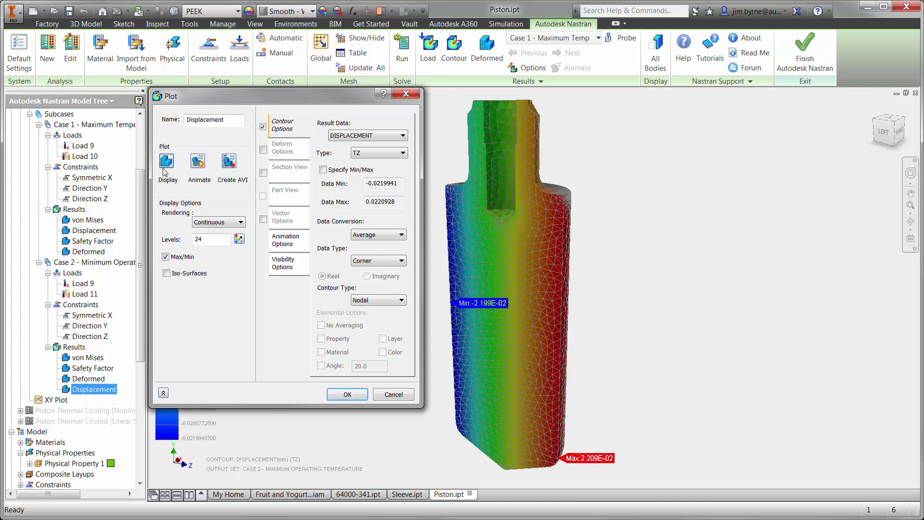
left_click(341, 396)
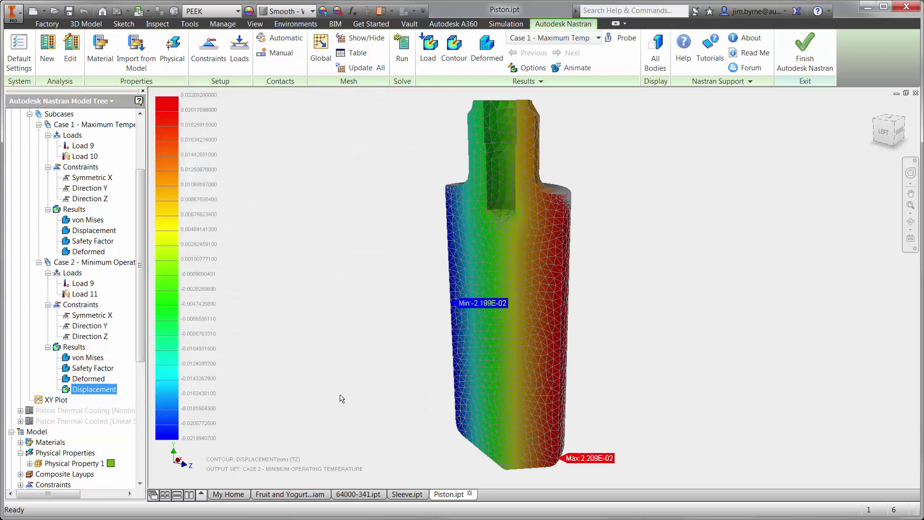
right_click(113, 411)
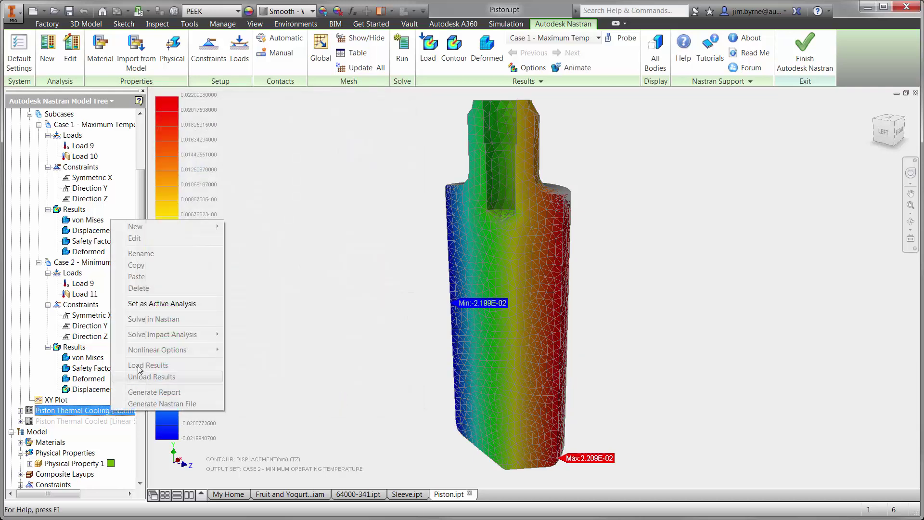
Make Piston Thermal Cooling active, add Load 12 as a 350 K initial temperature, and solve
left_click(144, 304)
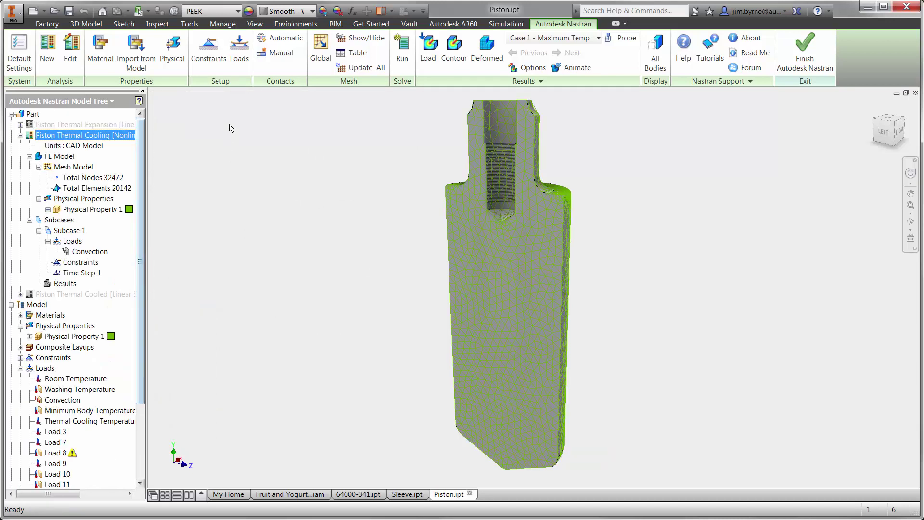
left_click(242, 65)
left_click(221, 154)
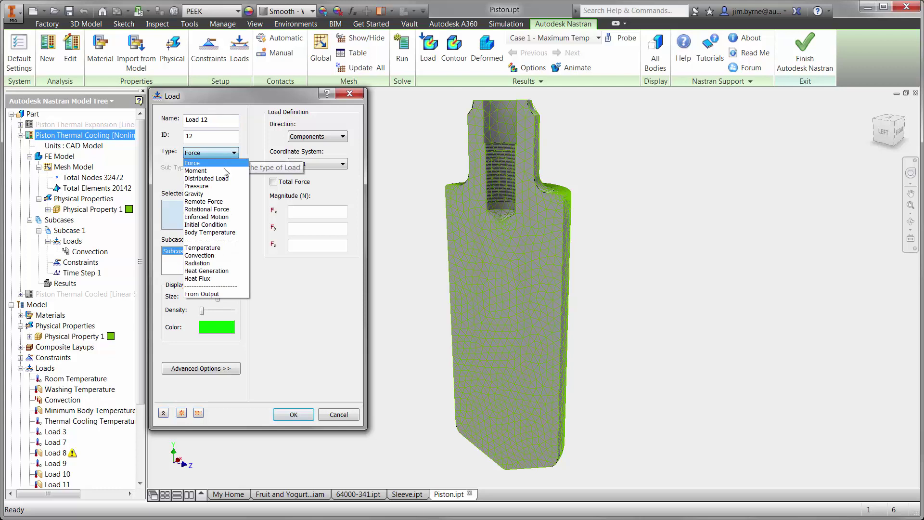
left_click(212, 232)
left_click(297, 139)
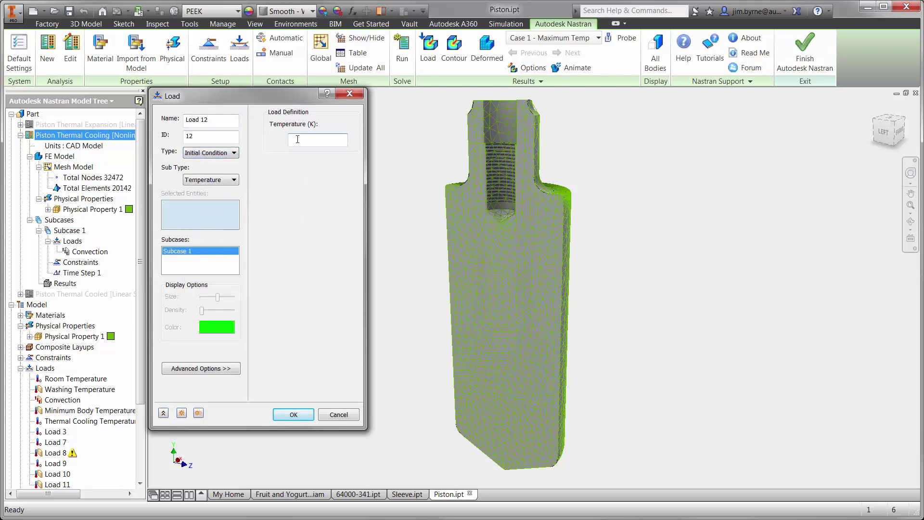
left_click(291, 413)
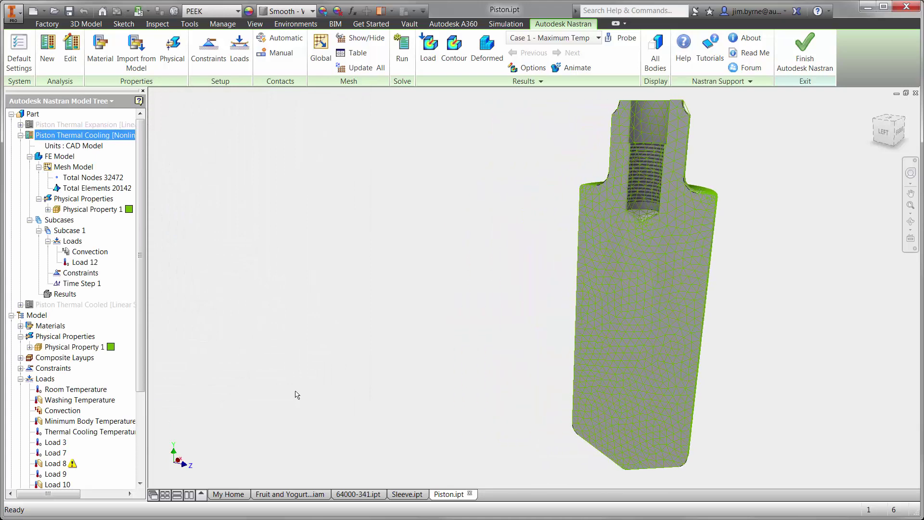
left_click(399, 67)
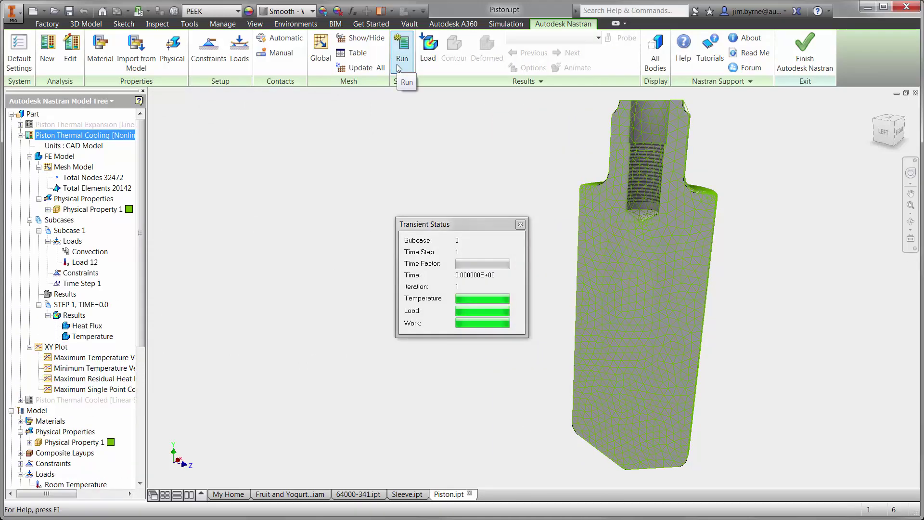
Show piston temperature results and review maximum temperature falling from 350 K to about 303.4 K at 3600 s
double_click(92, 336)
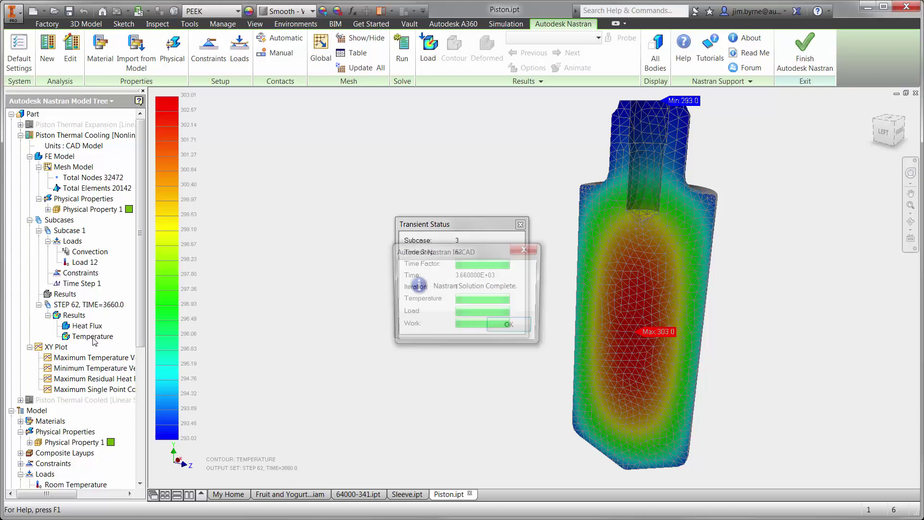
left_click(487, 327)
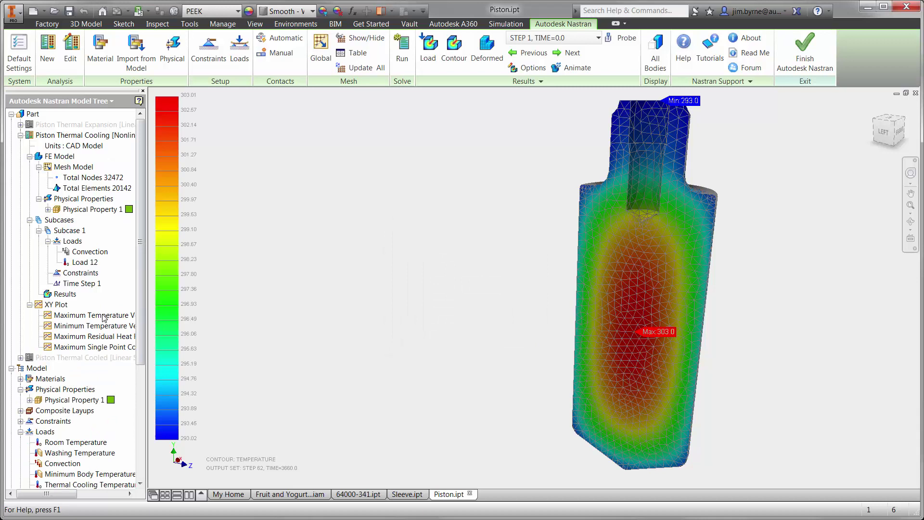
double_click(103, 315)
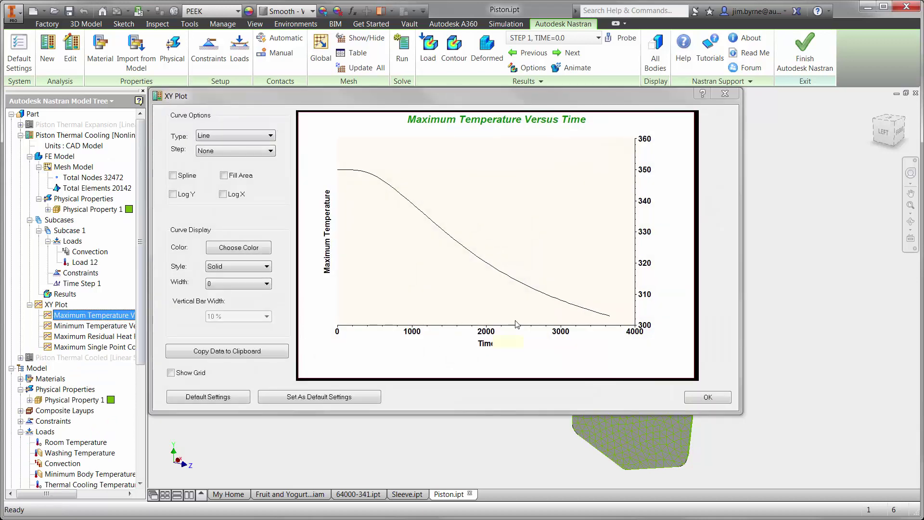
mouse_move(608, 318)
left_click(702, 398)
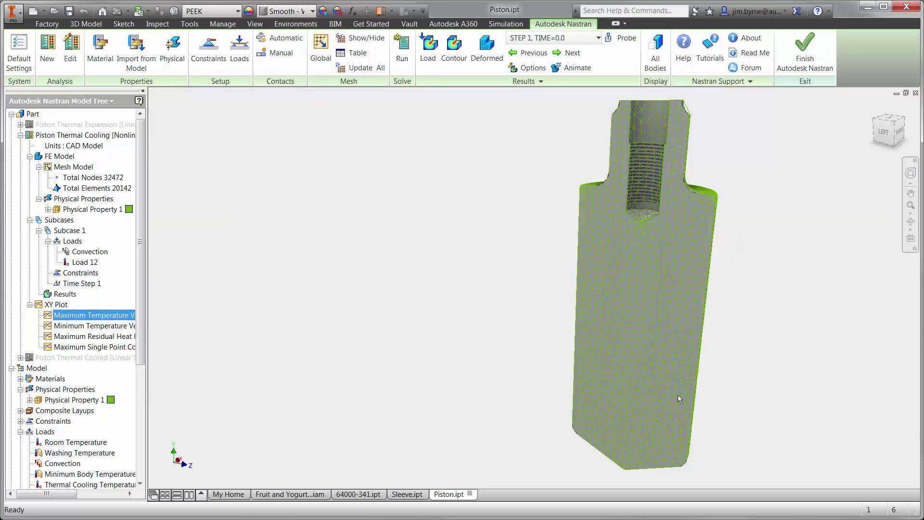
Make Piston Thermal Cooled active and add Load 13, an initial temperature, to Case 1
right_click(96, 360)
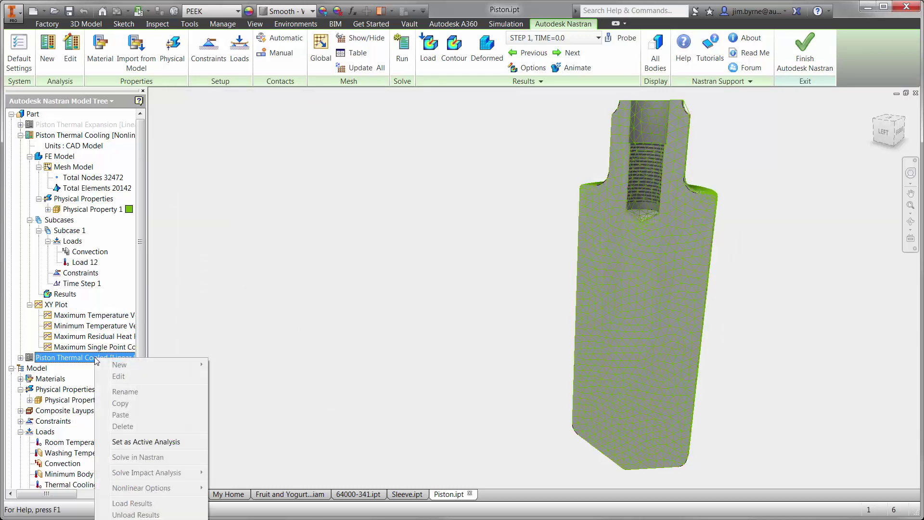
left_click(146, 441)
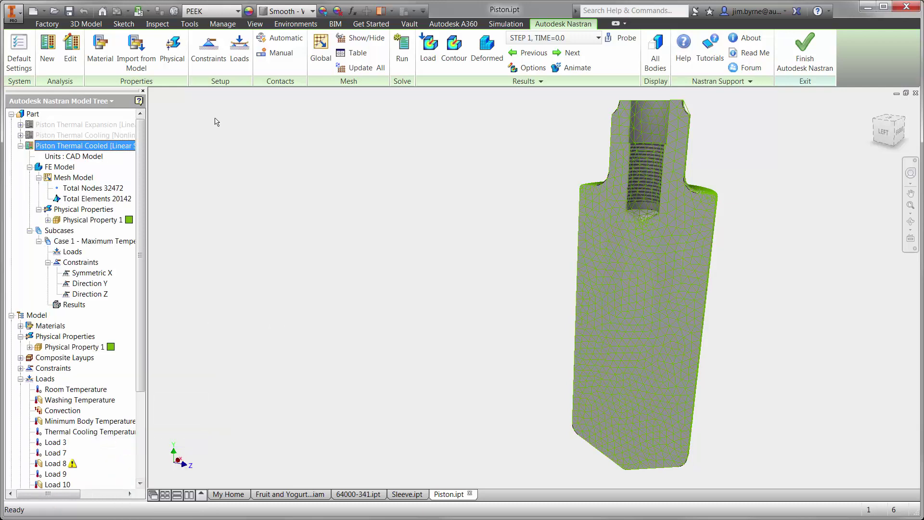
left_click(234, 63)
left_click(234, 152)
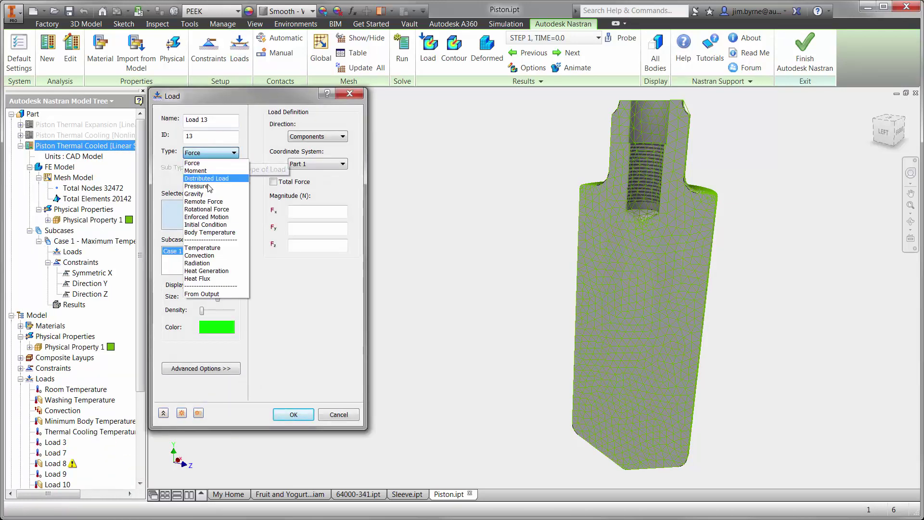
left_click(207, 224)
left_click(294, 139)
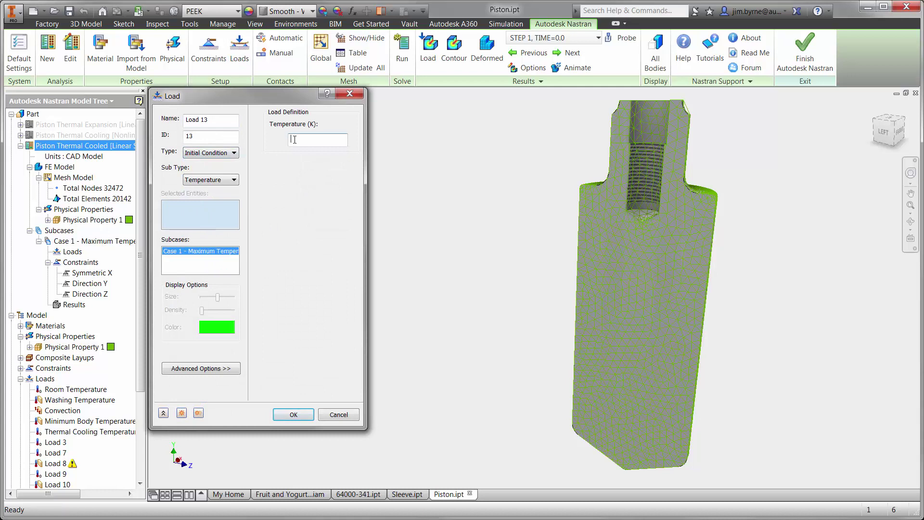
left_click(291, 414)
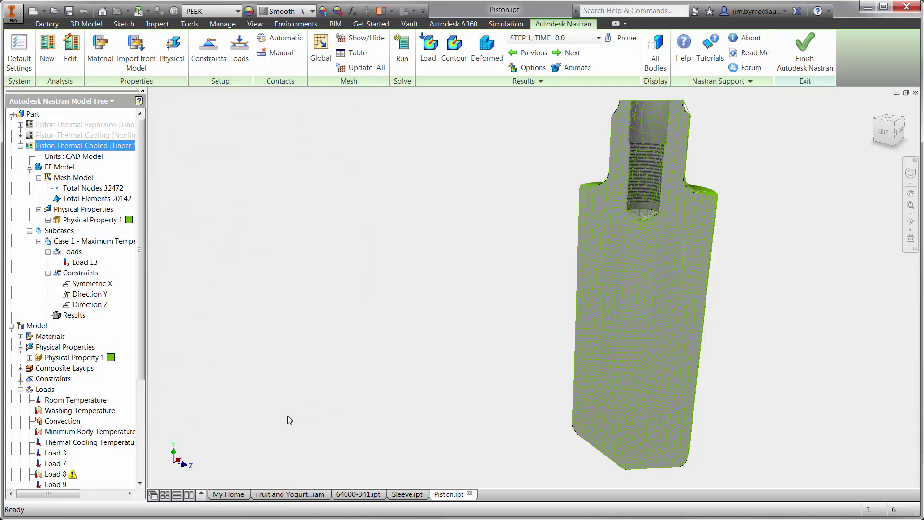
left_click(239, 65)
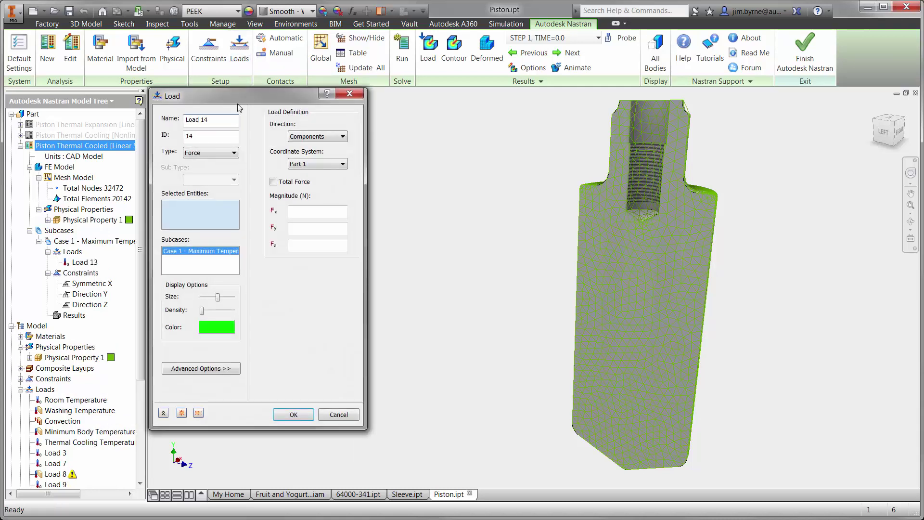
Define Load 14 from cooling output STEP 61 temperatures, then solve Piston Thermal Cooled
left_click(226, 153)
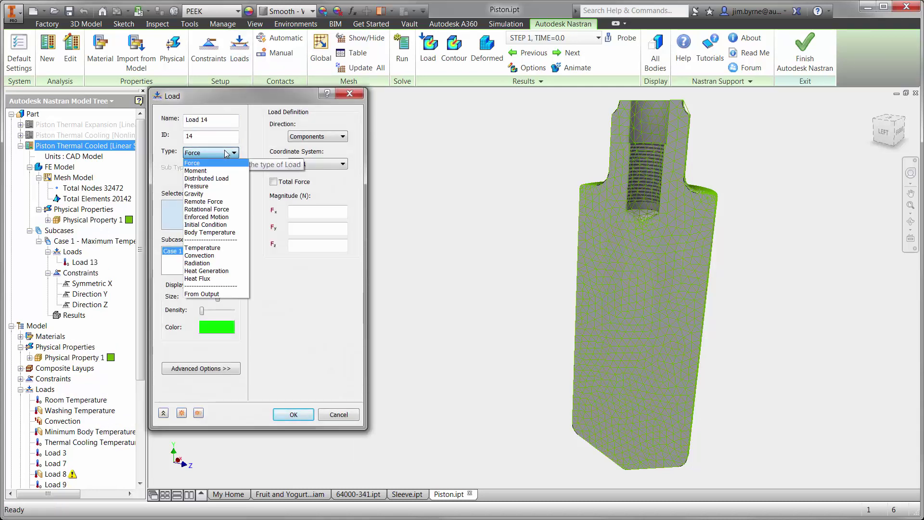
left_click(212, 294)
left_click(346, 140)
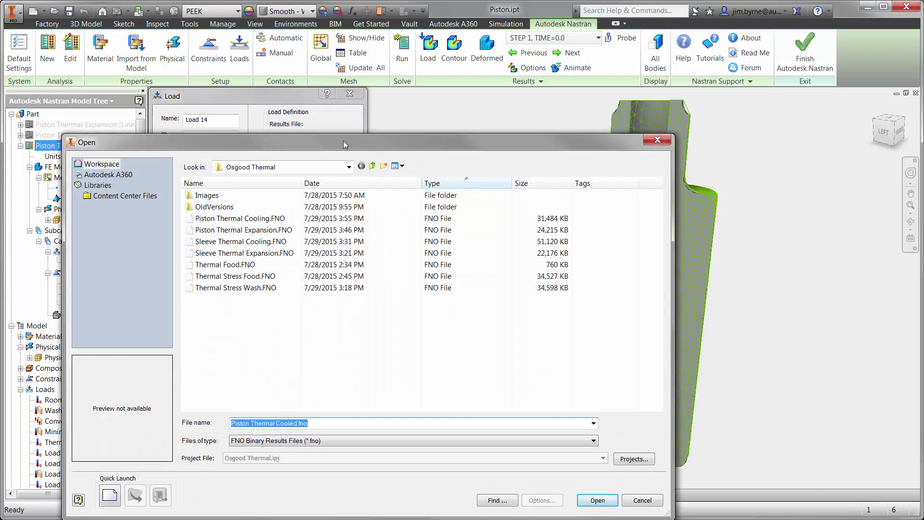
key("Escape")
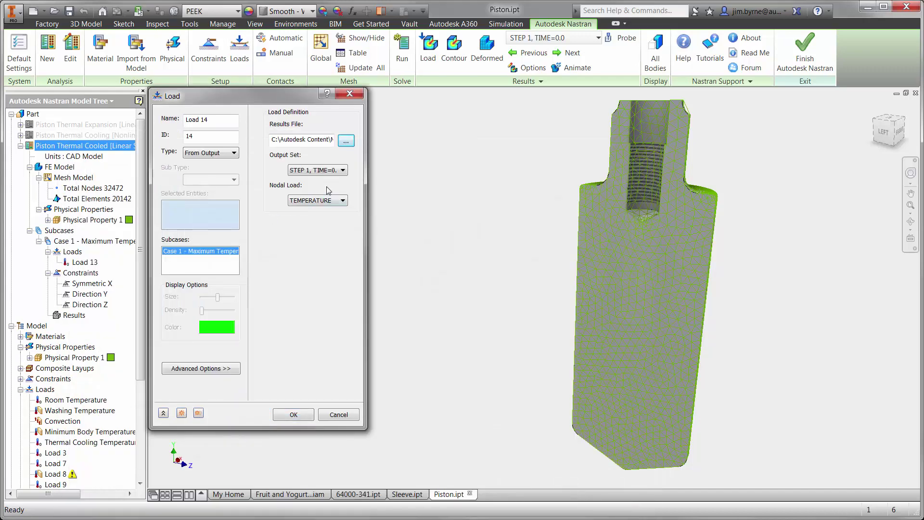
left_click(332, 170)
left_click_drag(359, 188, 377, 318)
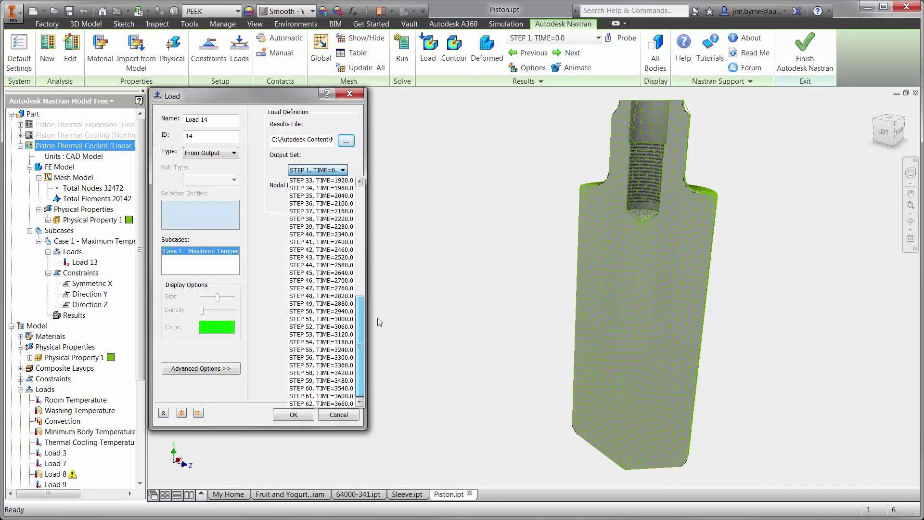
left_click(348, 396)
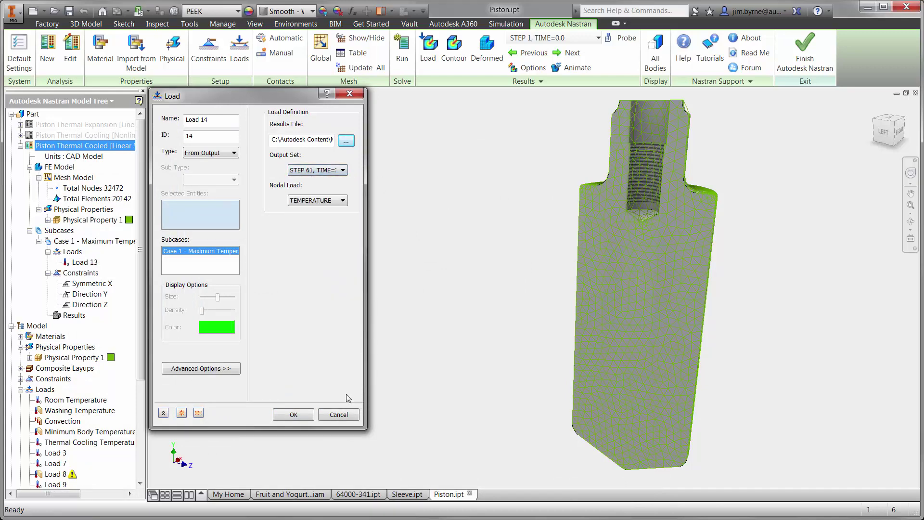
left_click(297, 411)
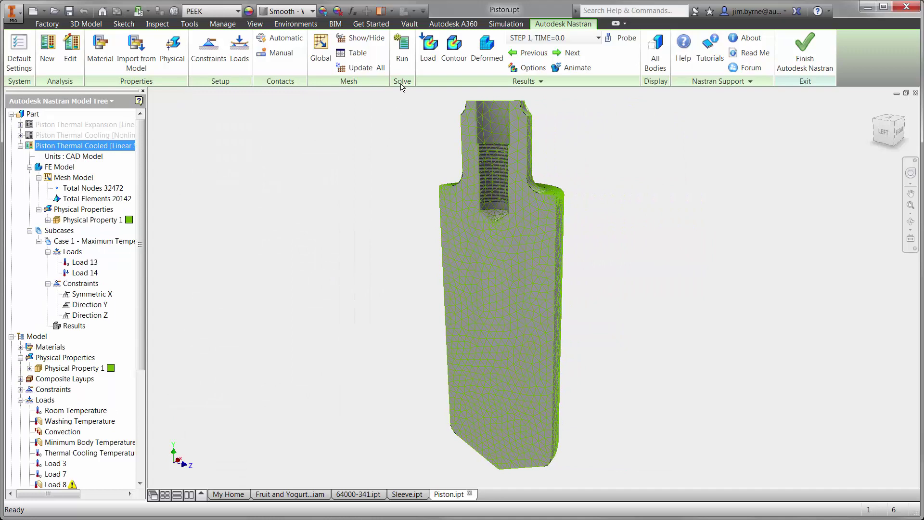
left_click(402, 70)
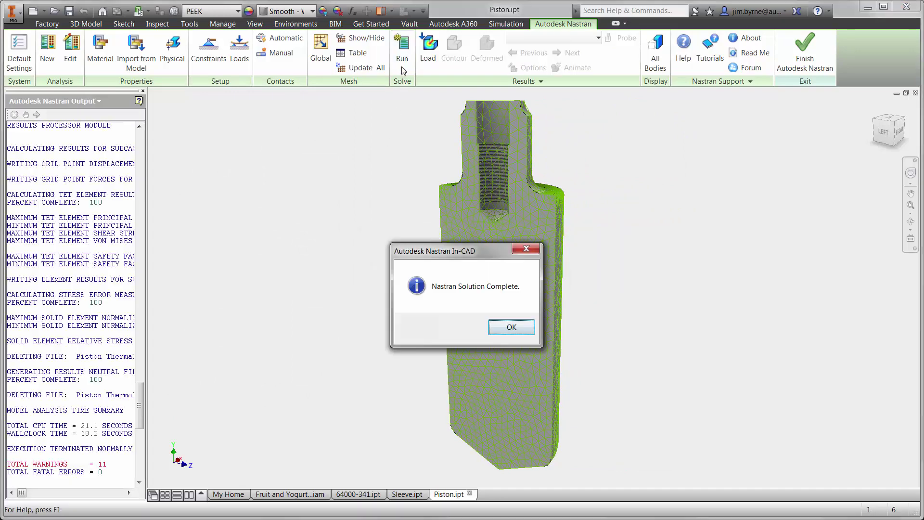
left_click(511, 326)
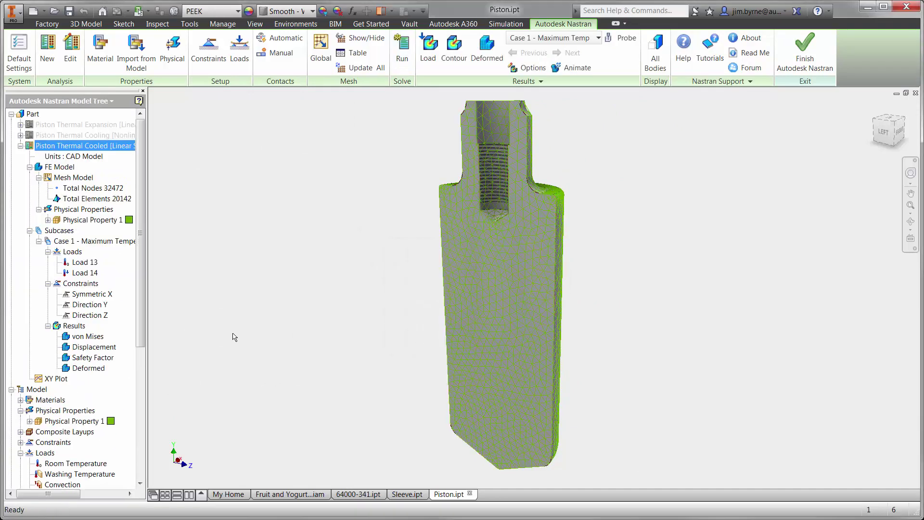
Plot the piston's TZ displacement contour, ranging -7.497E-03 to 7.534E-03 mm
right_click(104, 348)
left_click(139, 353)
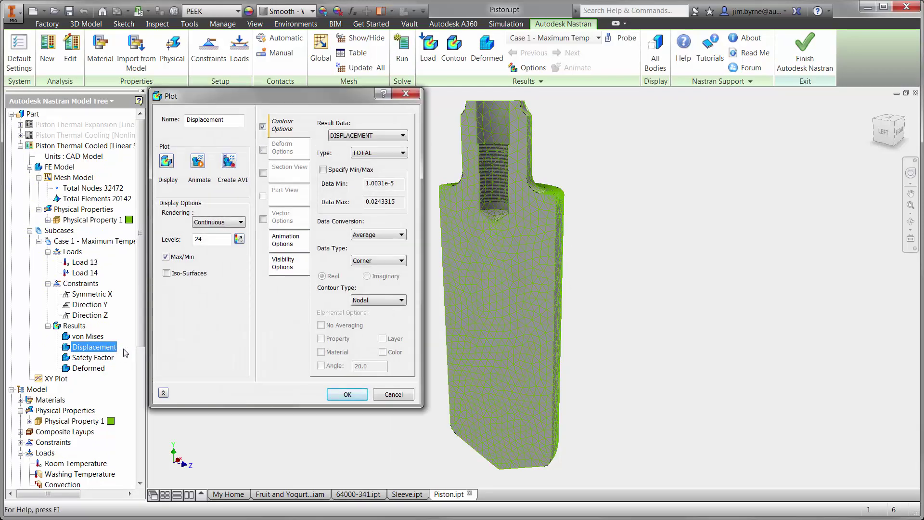
left_click(402, 152)
left_click(366, 179)
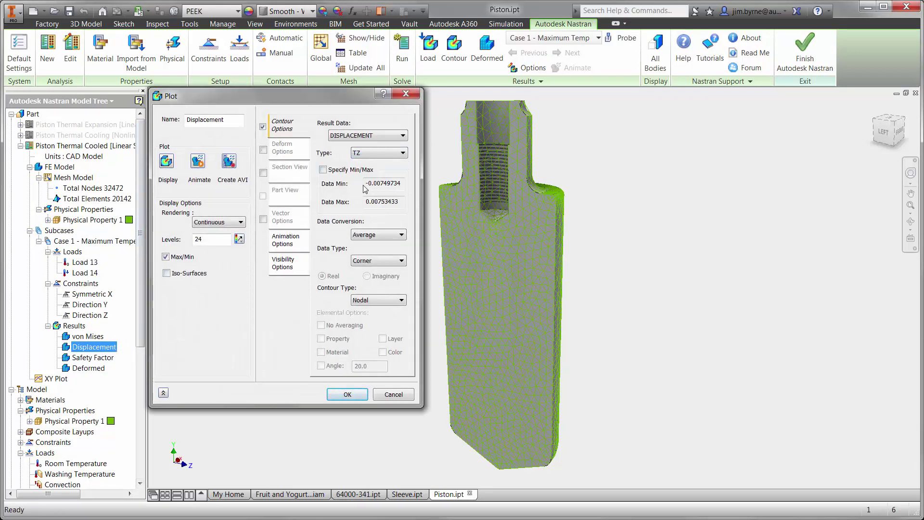
left_click(166, 162)
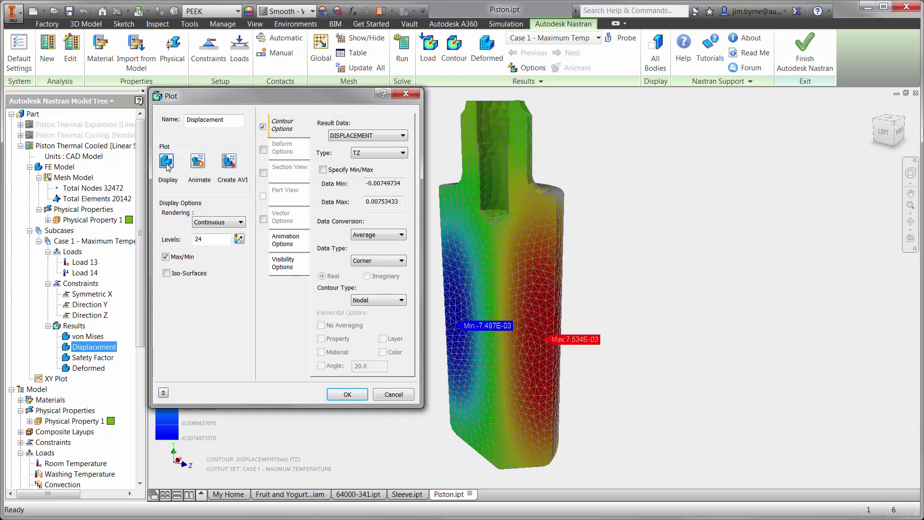
left_click(332, 395)
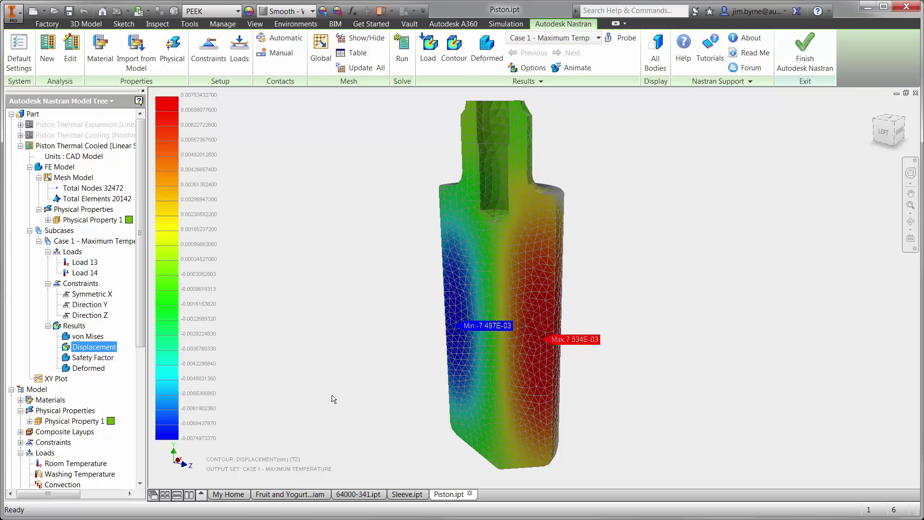
left_click(290, 494)
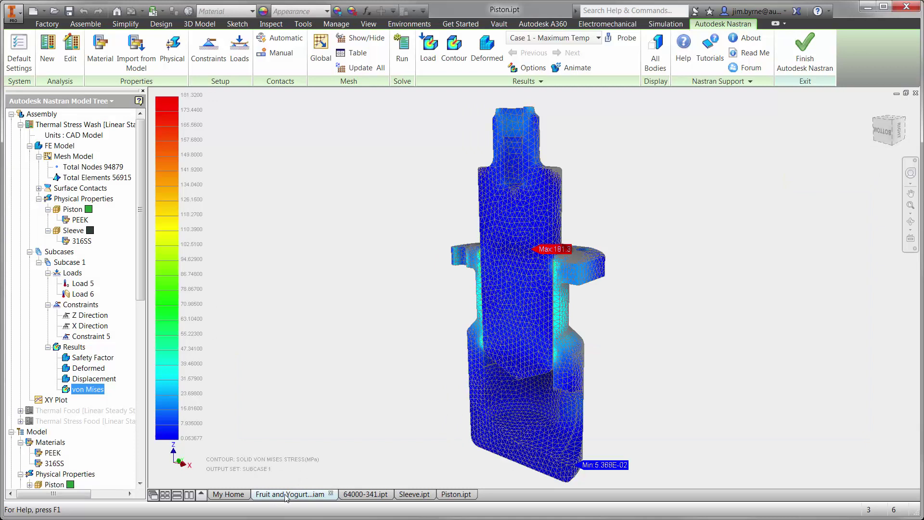
Make Thermal Food the active analysis and start Load 7 as a temperature load
right_click(110, 410)
left_click(143, 301)
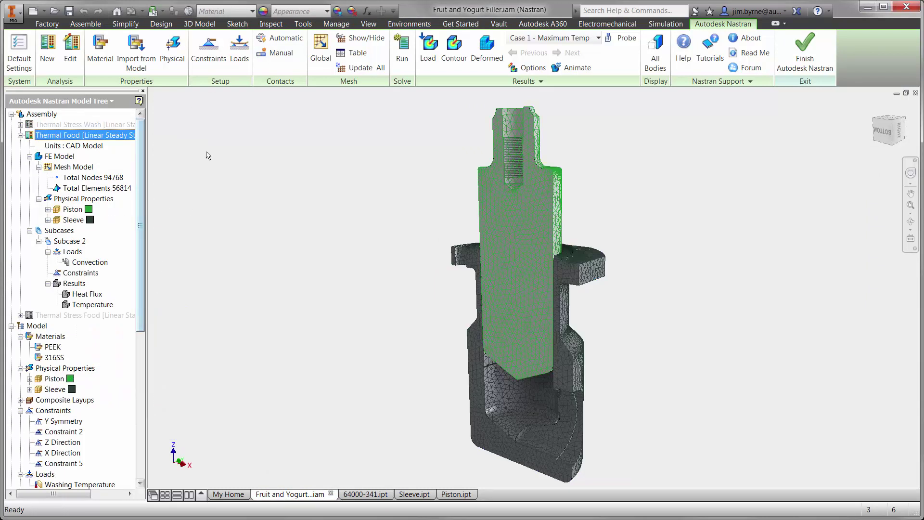
left_click(239, 48)
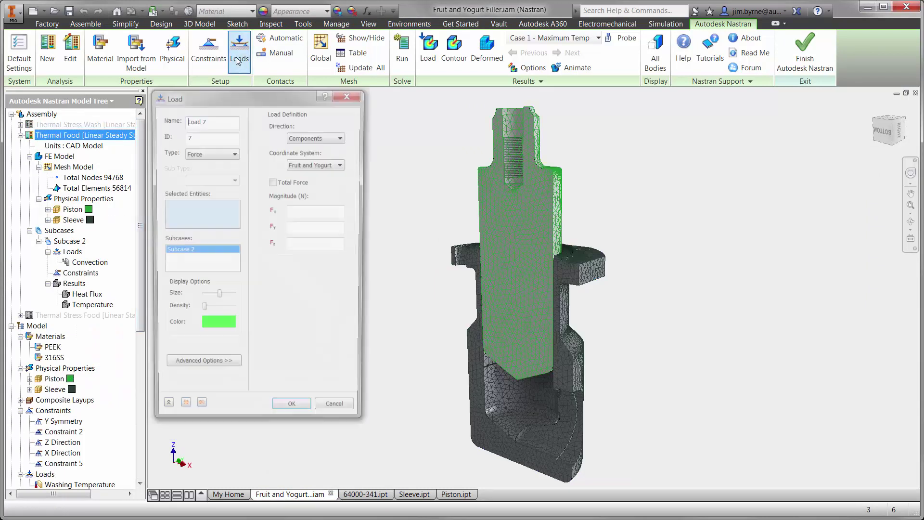
left_click(216, 153)
left_click(210, 244)
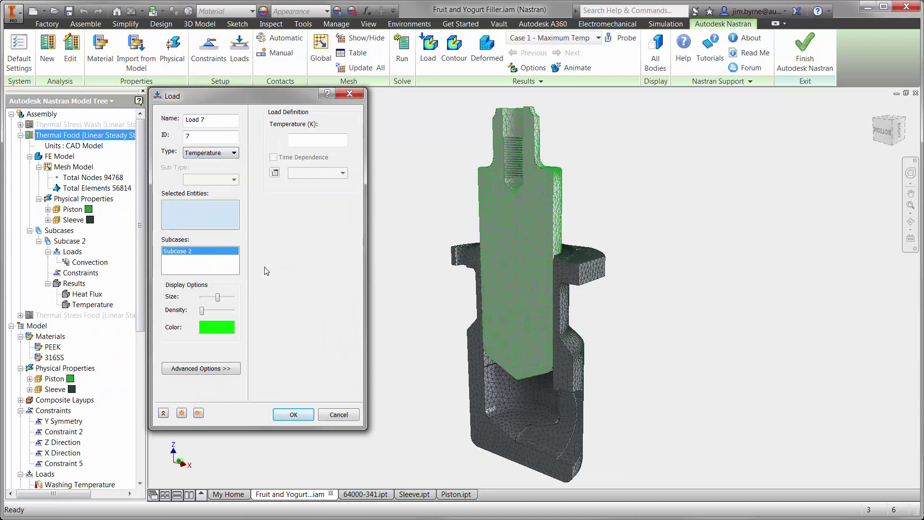
Apply 310 K to the piston's lower-end faces as Load 7
left_click(523, 402)
left_click(508, 420)
left_click(519, 428)
left_click(527, 436)
left_click(542, 445)
middle_click_drag(545, 448, 554, 347, "shift")
left_click(554, 342)
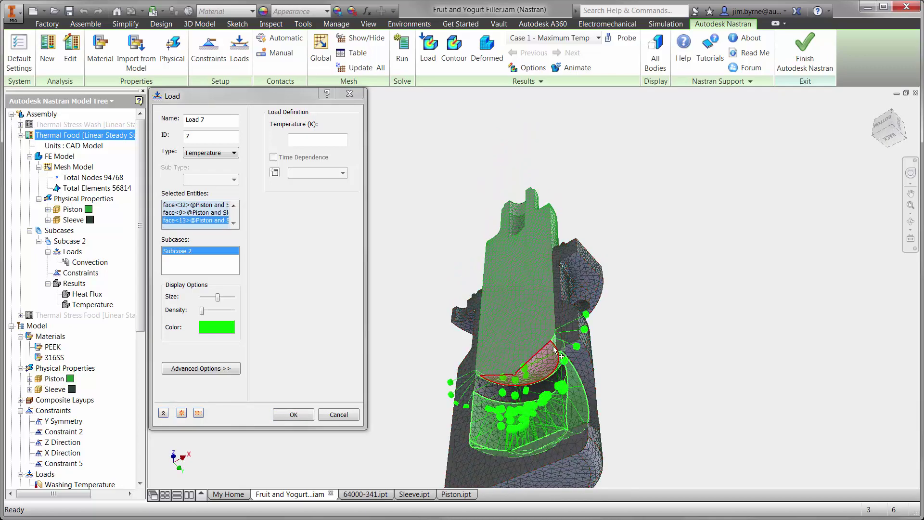
left_click(550, 353)
key("F5")
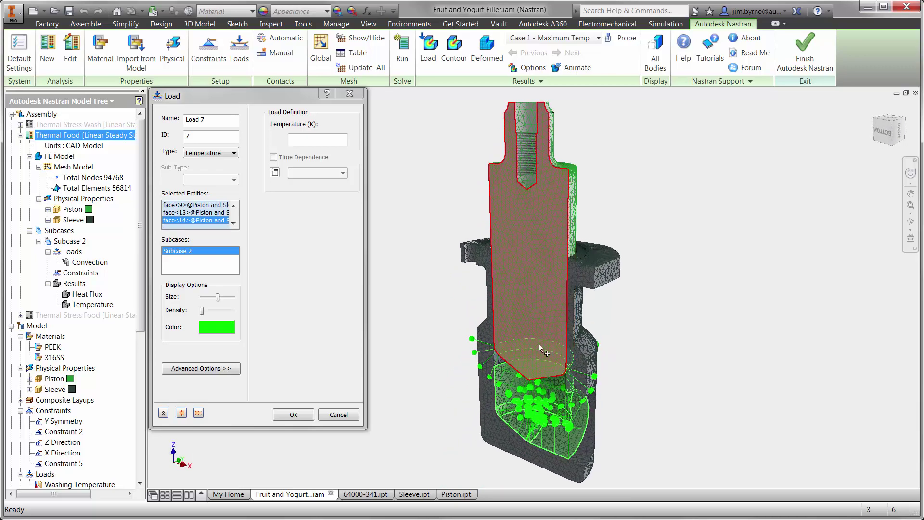
left_click(309, 140)
type("310")
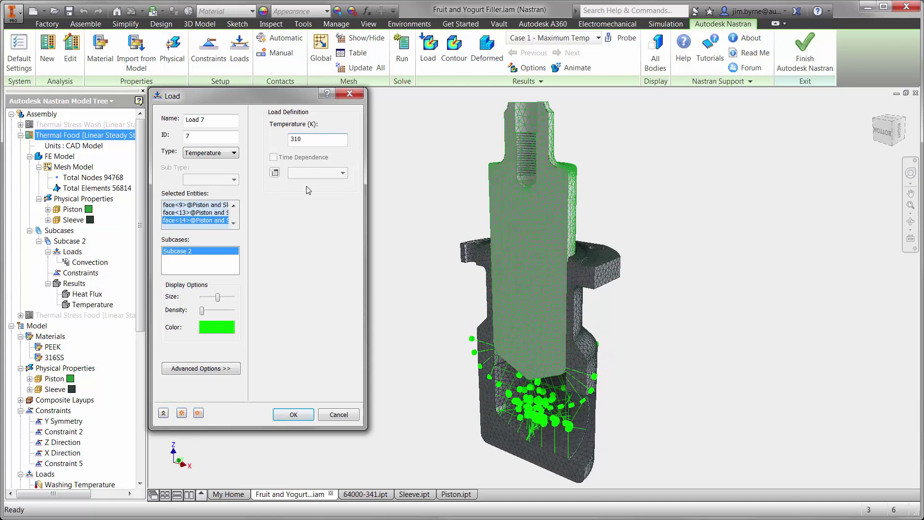
left_click(291, 413)
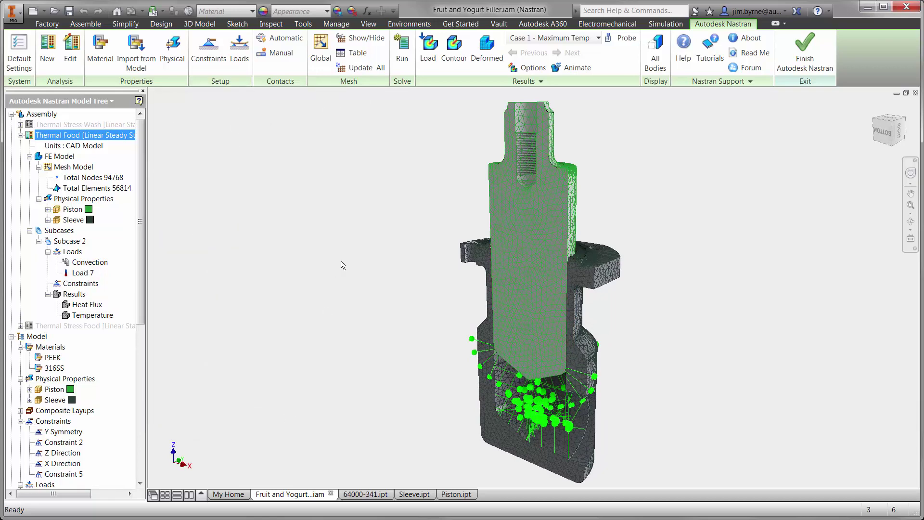
Solve Thermal Food and display its temperature contour from 294 K to 310 K
left_click(403, 71)
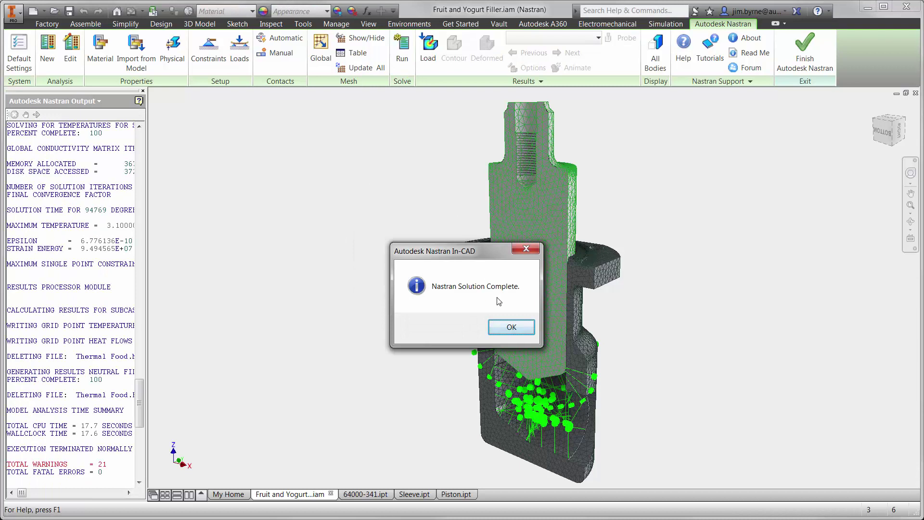
left_click(507, 323)
right_click(103, 316)
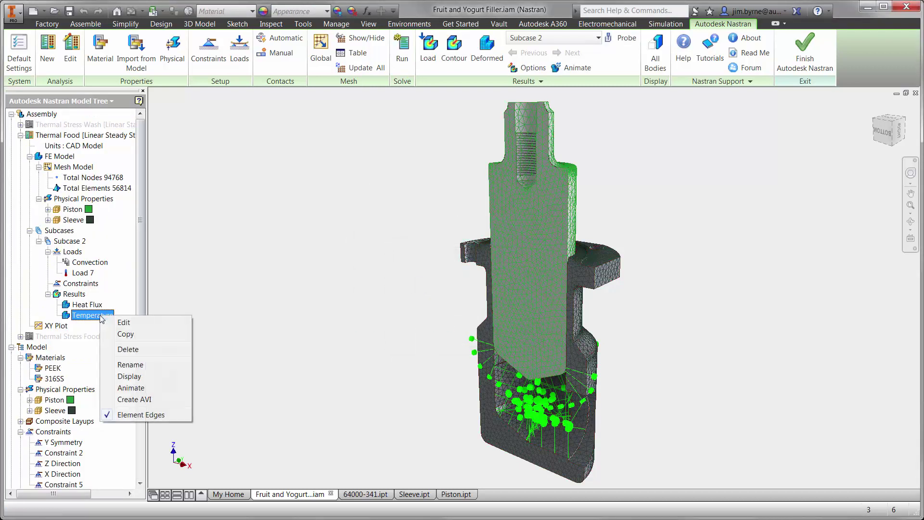
left_click(125, 322)
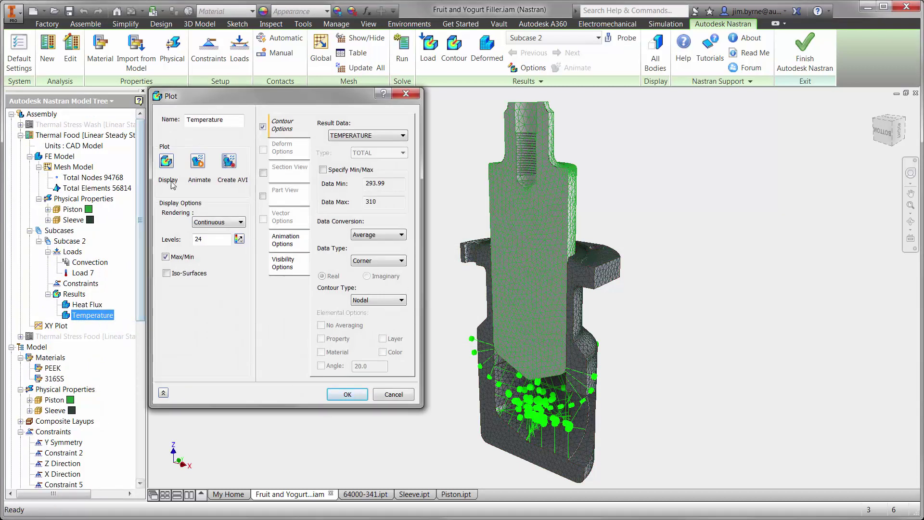
left_click(167, 162)
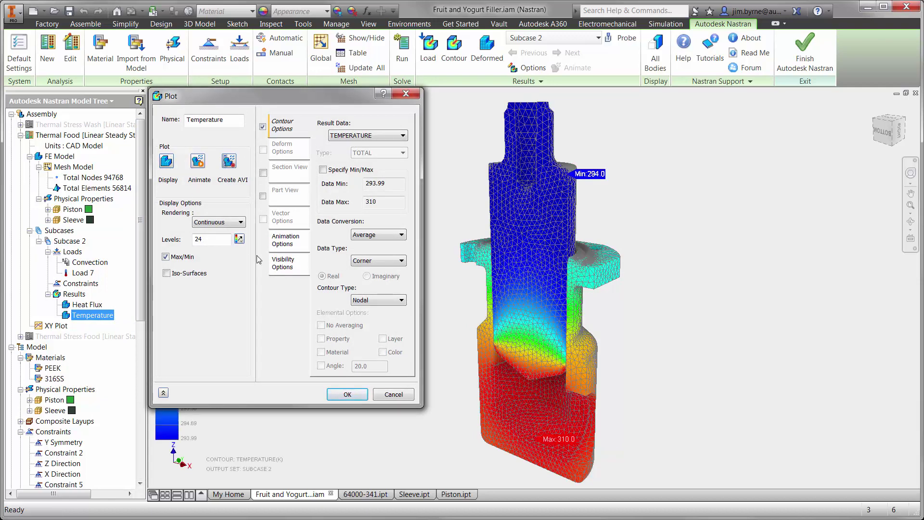
left_click(347, 394)
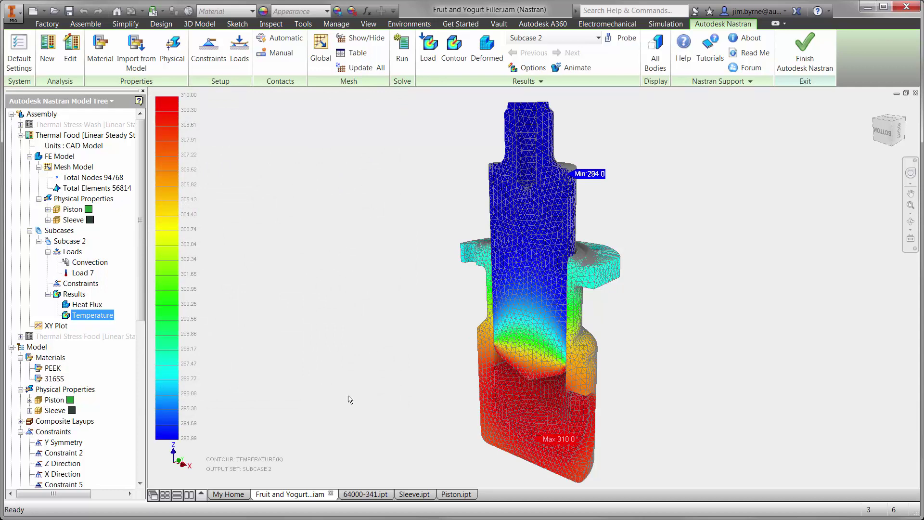
right_click(123, 335)
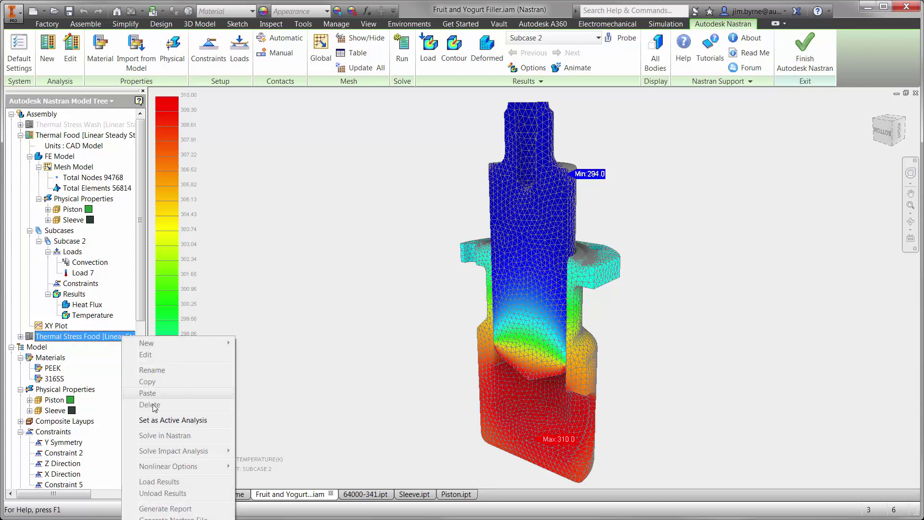
Activate Thermal Stress Food and add a 294 K initial-condition temperature as Load 9
left_click(158, 420)
left_click(239, 48)
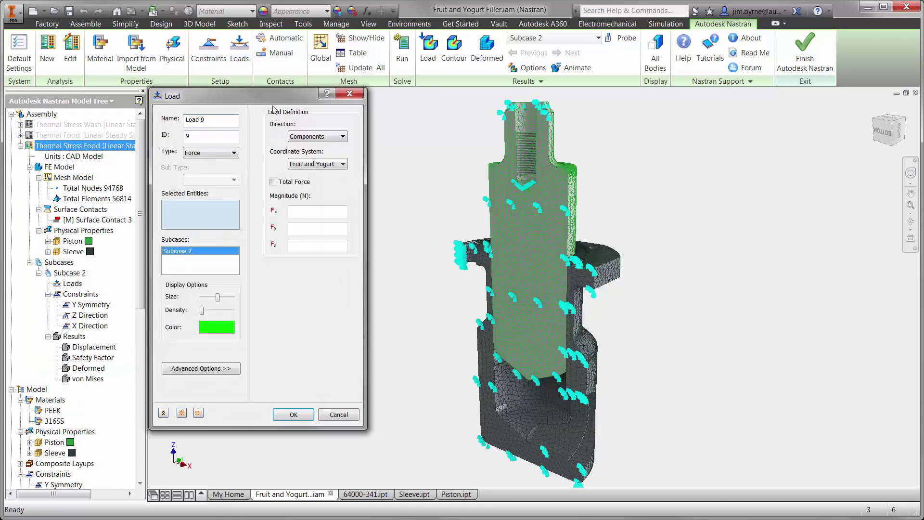
left_click(234, 152)
left_click(205, 225)
left_click(306, 139)
type("294")
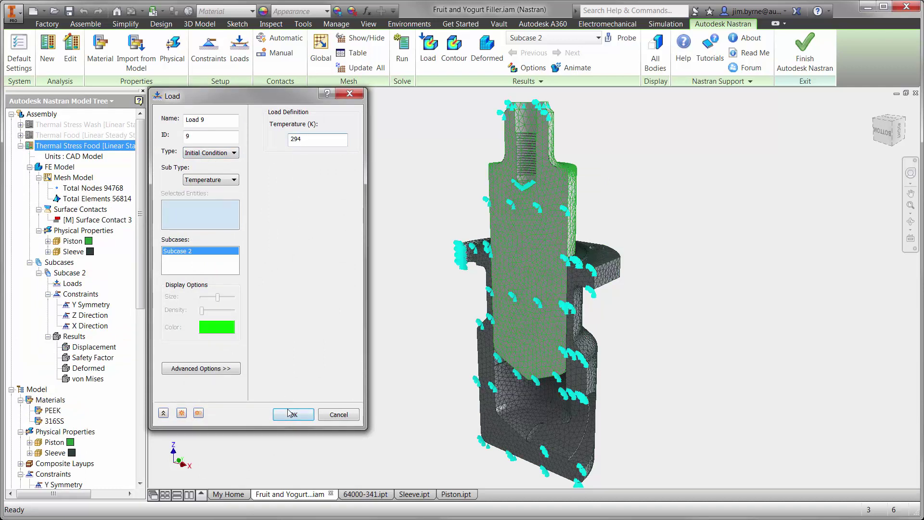
left_click(290, 415)
Add Load 10 importing temperatures from the thermal results file
left_click(240, 48)
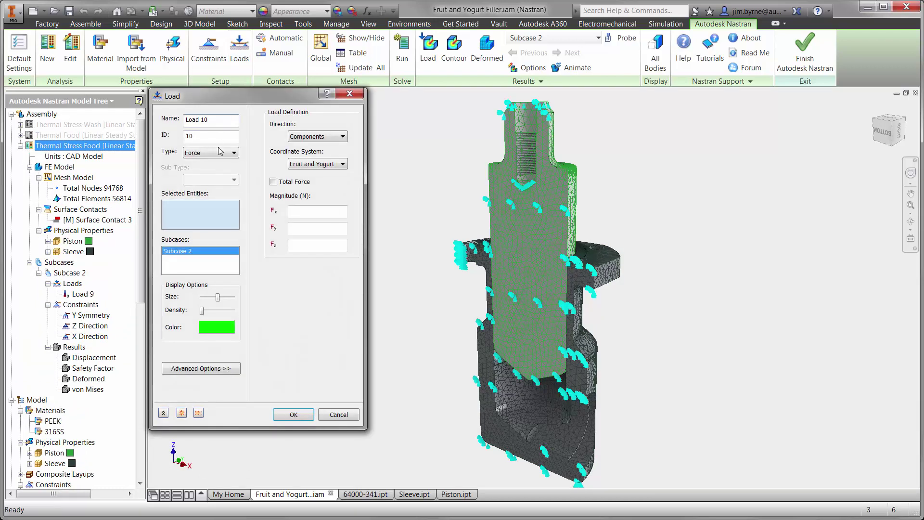
left_click(234, 153)
left_click(192, 295)
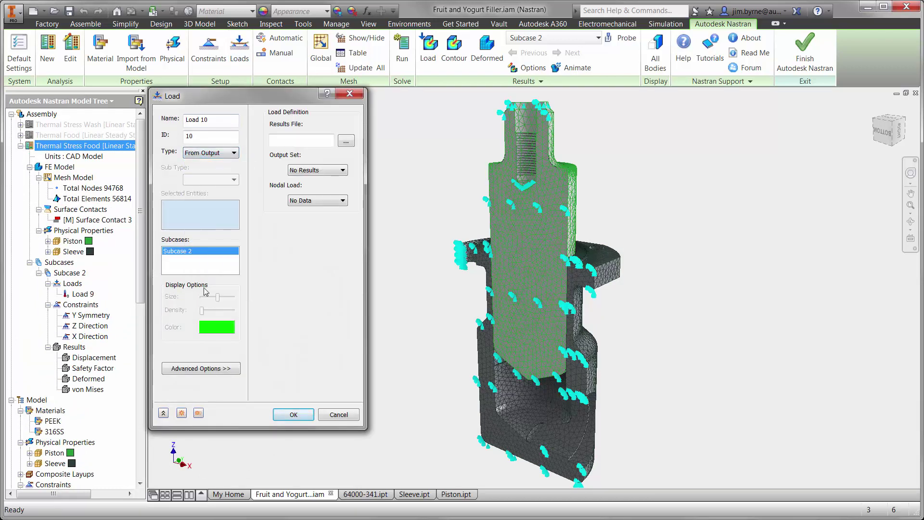
left_click(348, 140)
double_click(235, 288)
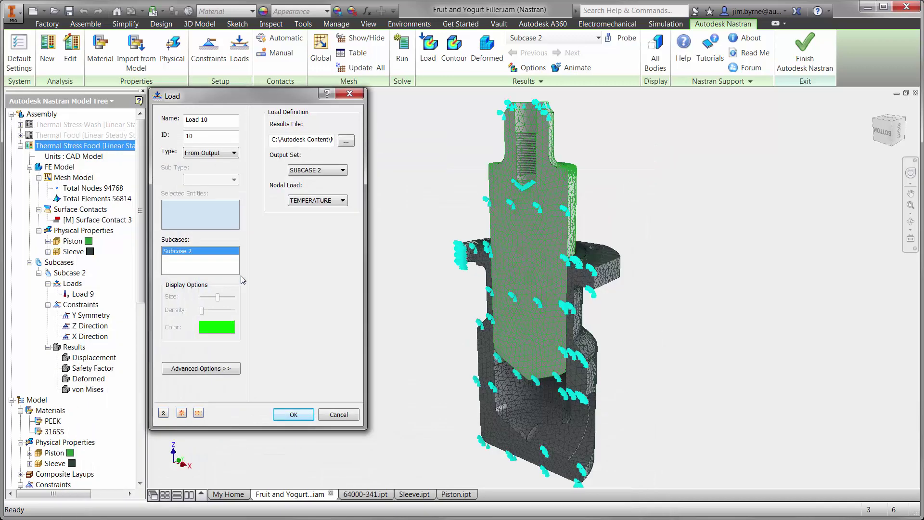
left_click(291, 413)
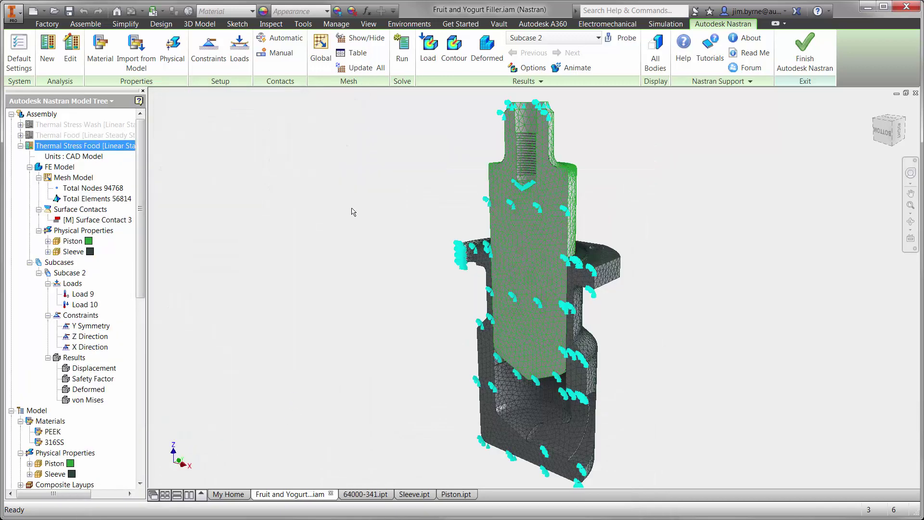
Solve the stress analysis and show the von Mises contour without min/max labels
left_click(404, 70)
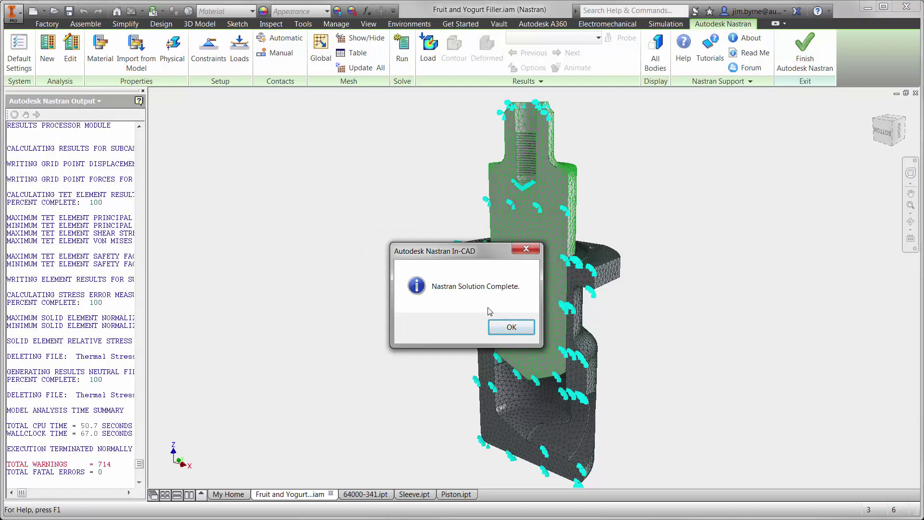
left_click(511, 326)
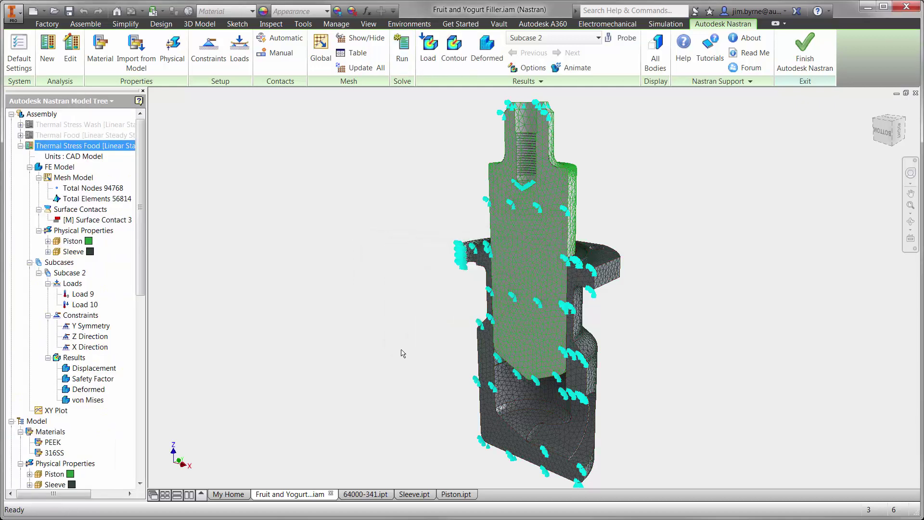
right_click(98, 399)
left_click(123, 404)
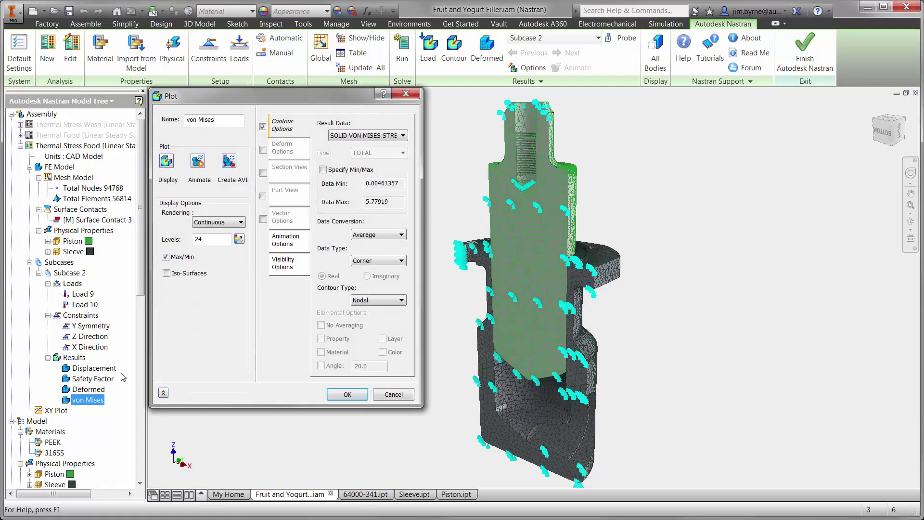
left_click(166, 162)
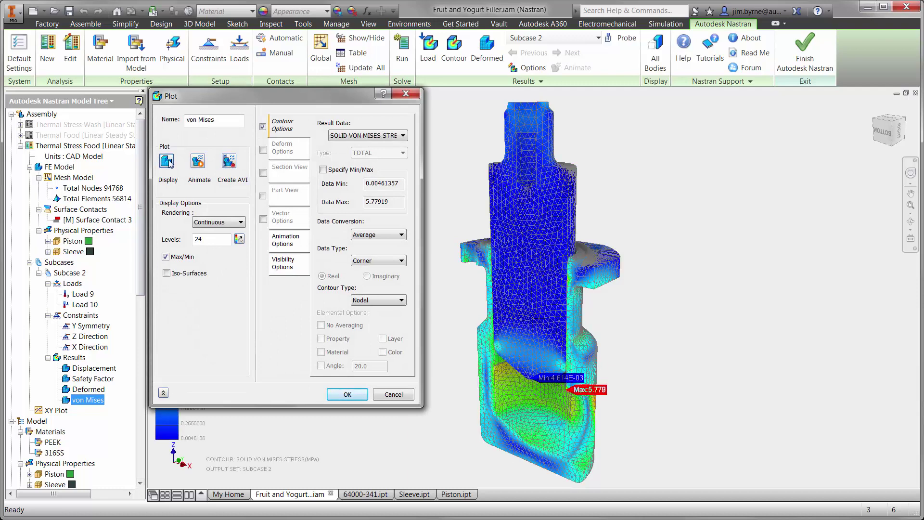
left_click(166, 258)
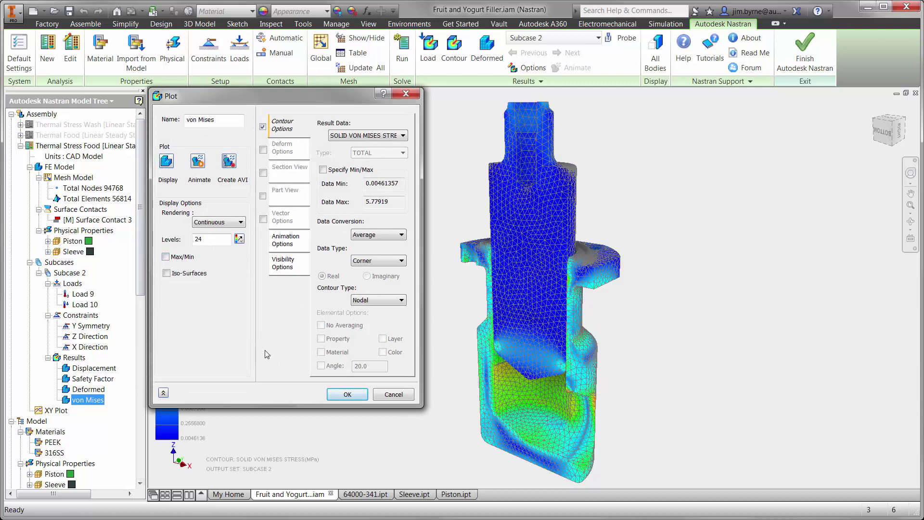
left_click(338, 394)
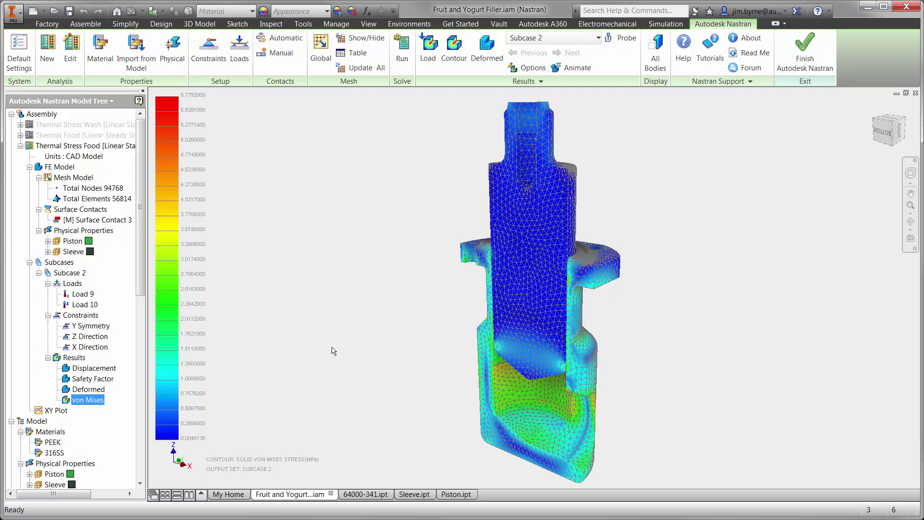
Reselect the previously suppressed components and unsuppress them to restore all filling heads
left_click(161, 12)
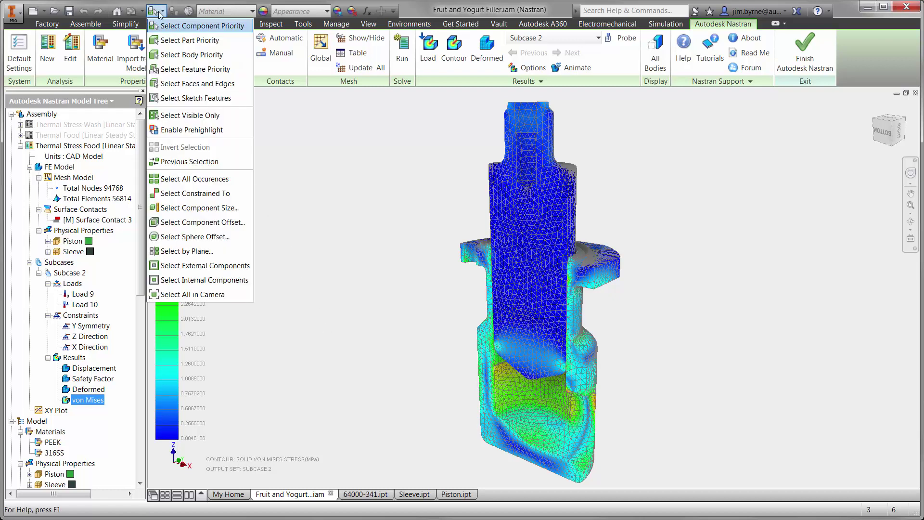
left_click(193, 161)
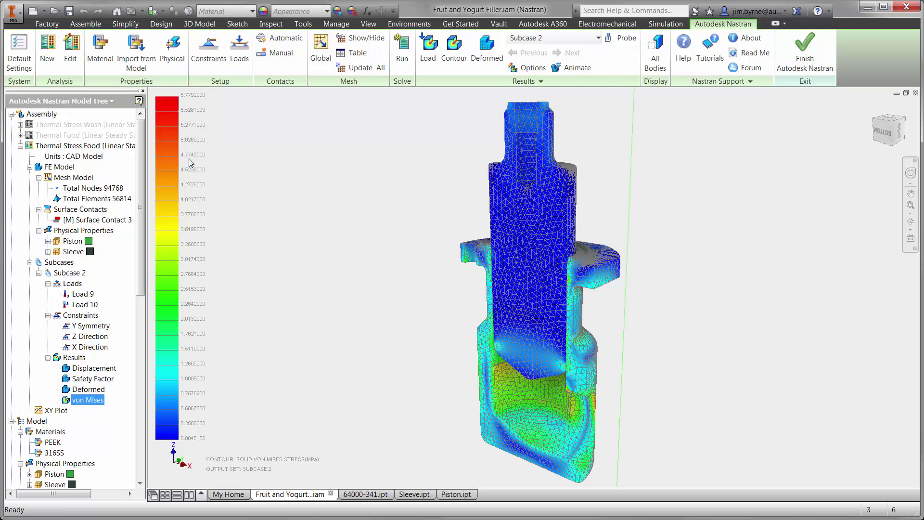
right_click(282, 226)
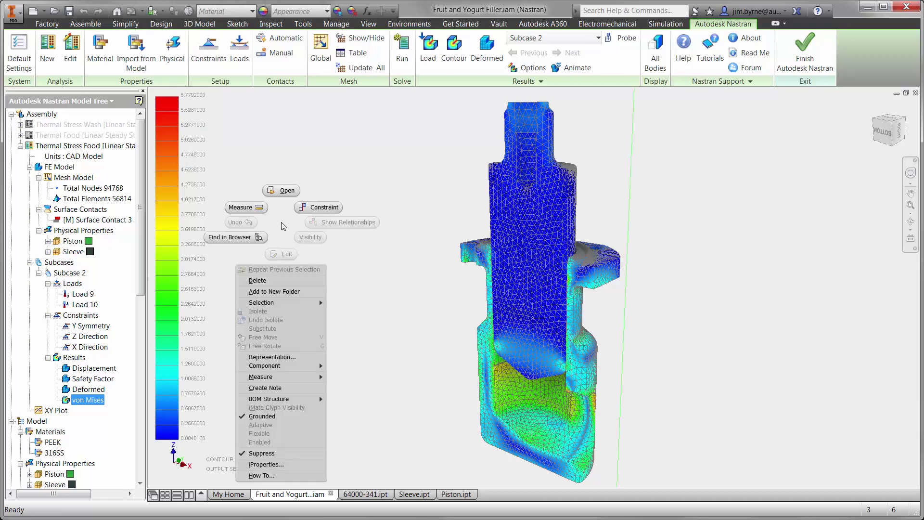
left_click(252, 454)
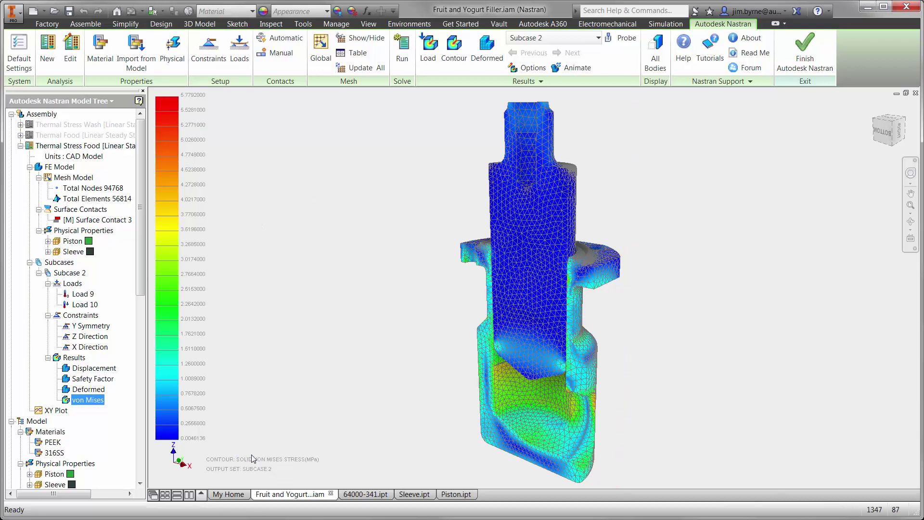